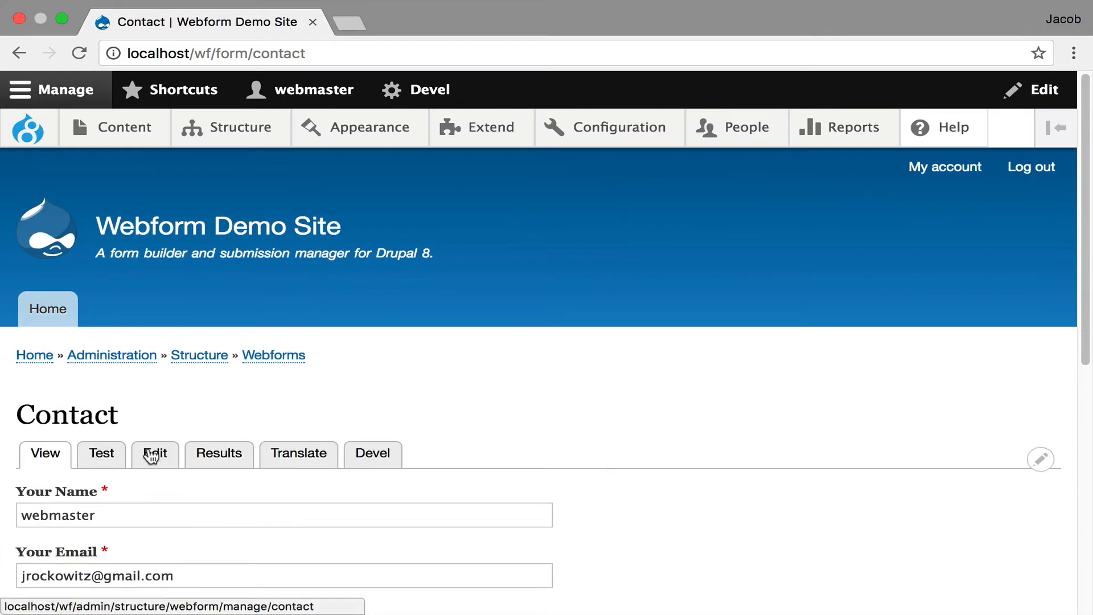
- Enable draft saving for authenticated and anonymous users in the Contact webform's settings and save them
click(153, 456)
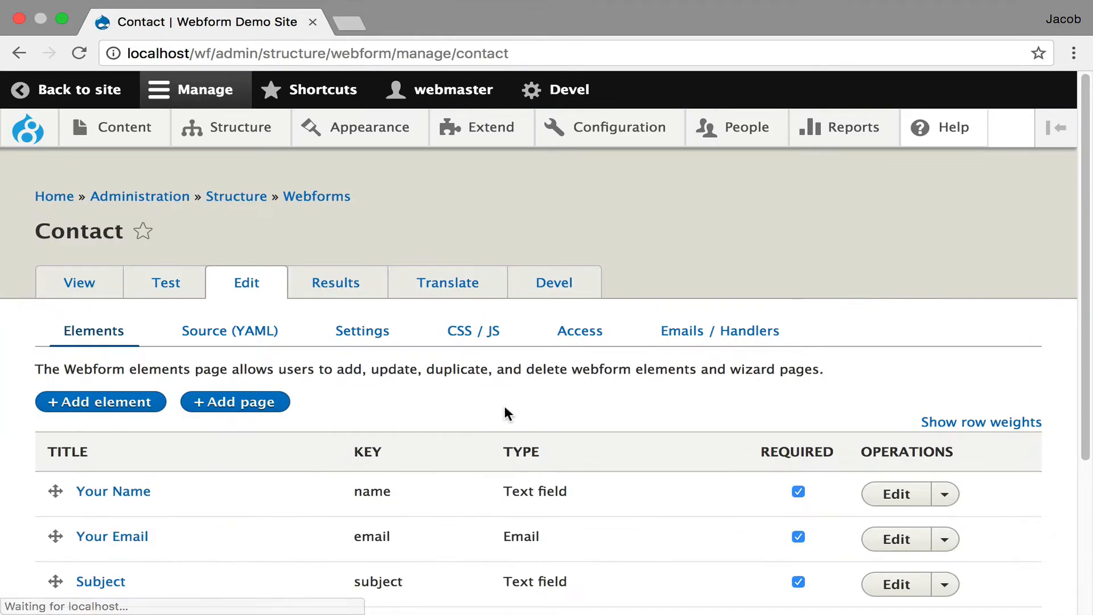
click(371, 330)
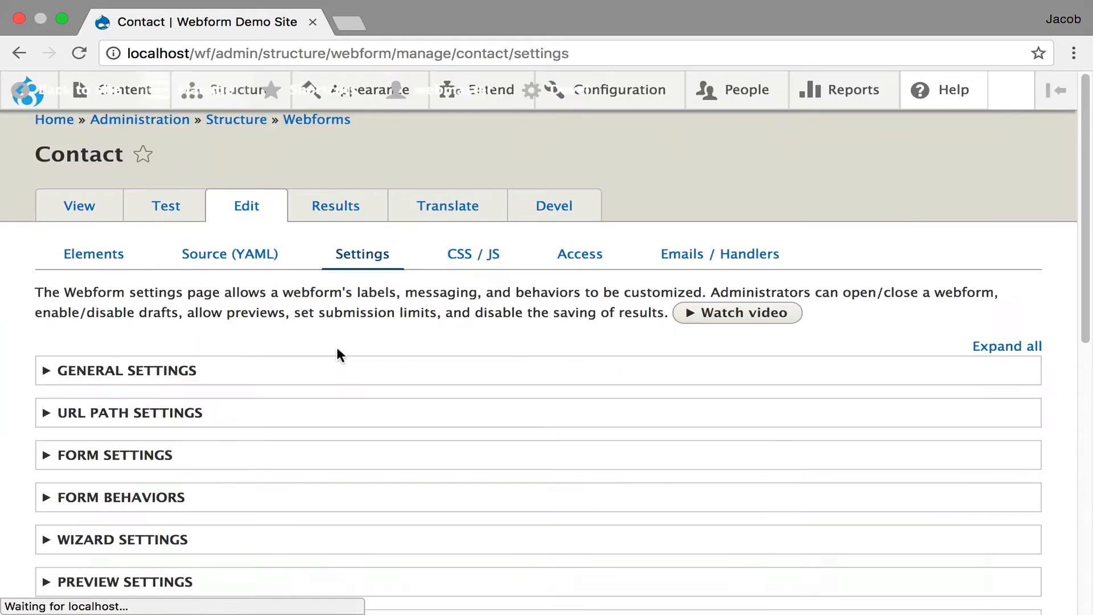
scroll(337, 347, down, 4)
click(197, 412)
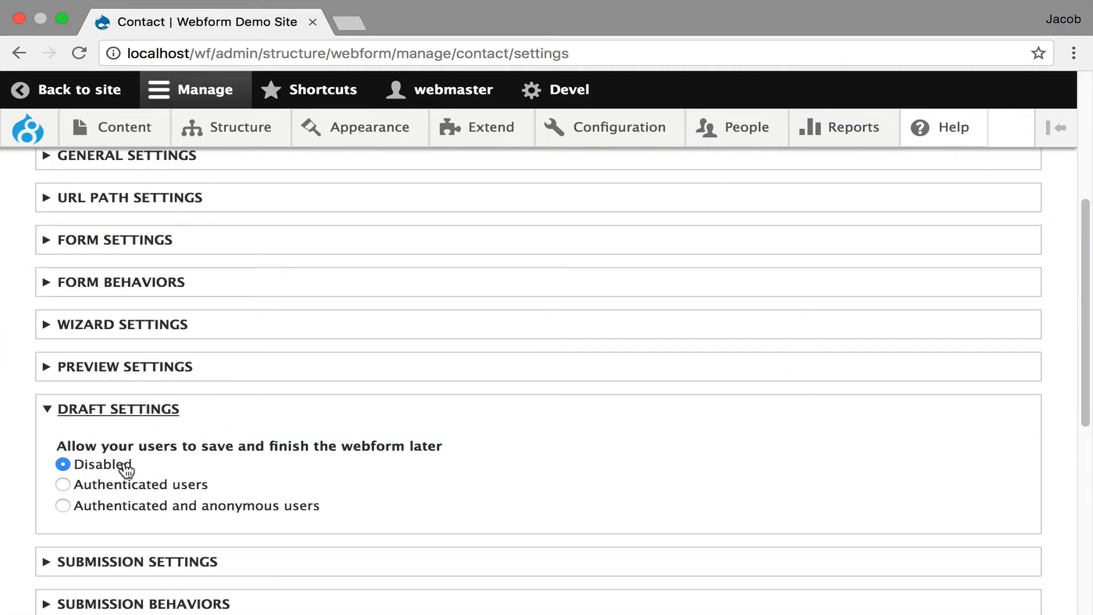
click(116, 505)
scroll(254, 433, down, 3)
scroll(254, 435, down, 1)
click(220, 498)
scroll(220, 500, down, 20)
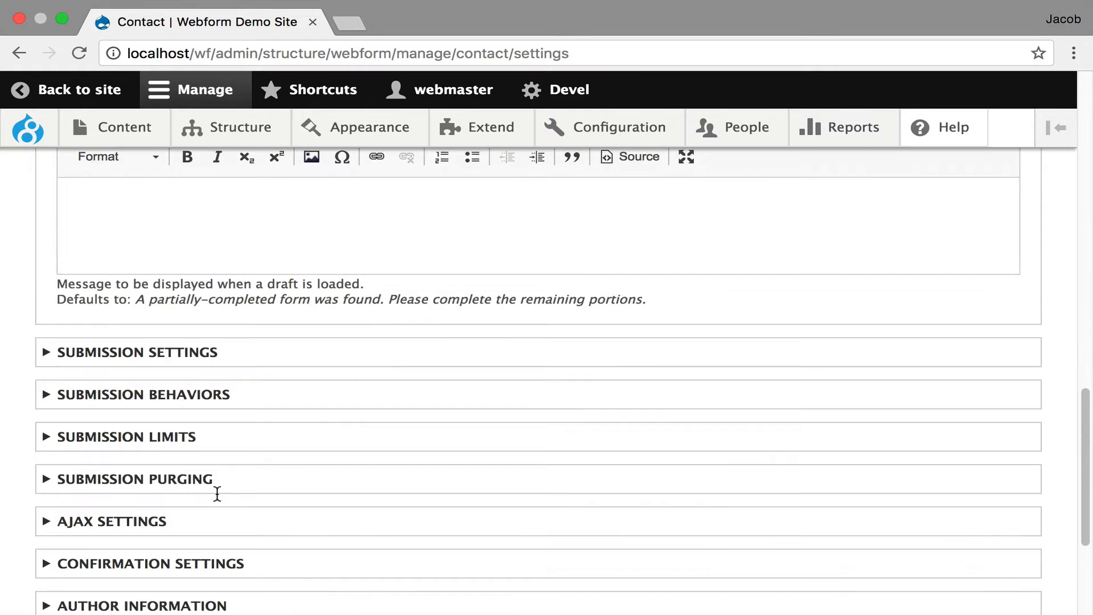
scroll(219, 500, down, 8)
click(88, 515)
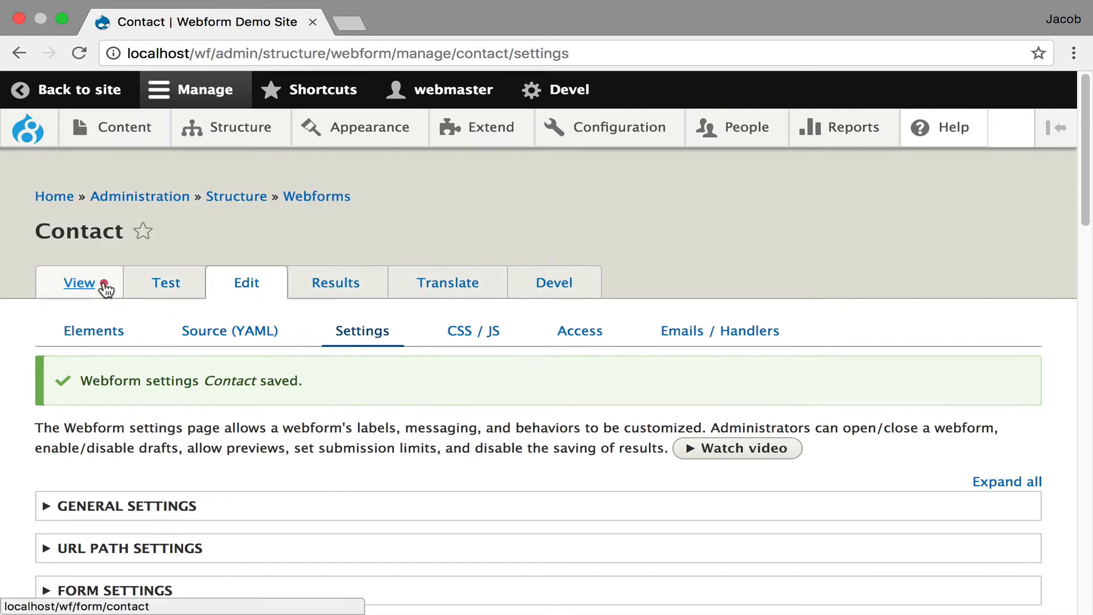
- Save two drafts of the Contact form with its prefilled values
click(101, 283)
scroll(454, 444, down, 5)
click(85, 518)
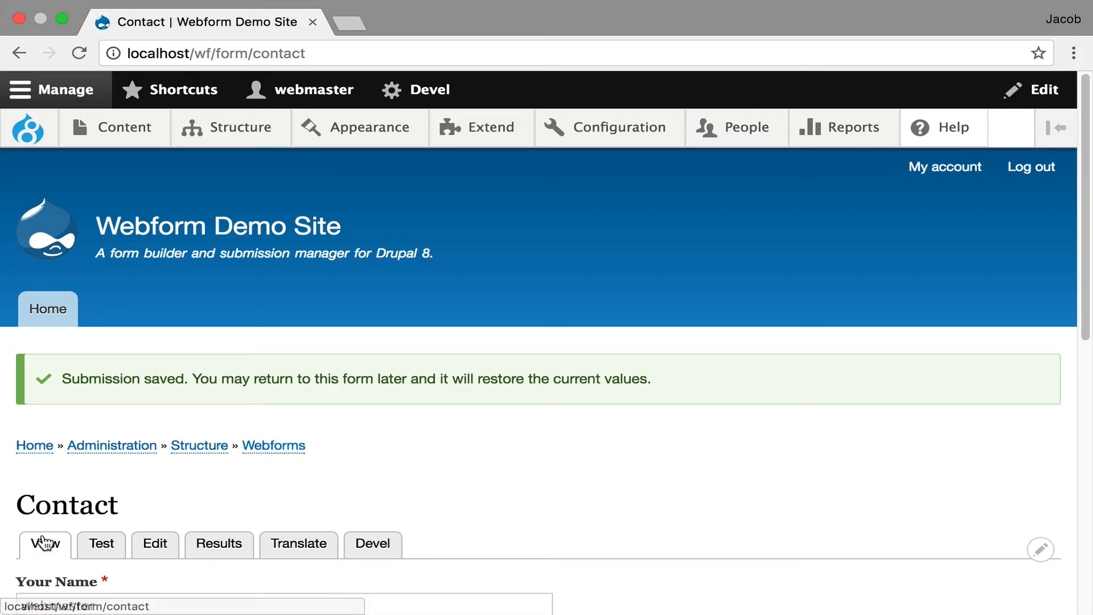
click(45, 544)
scroll(403, 443, down, 5)
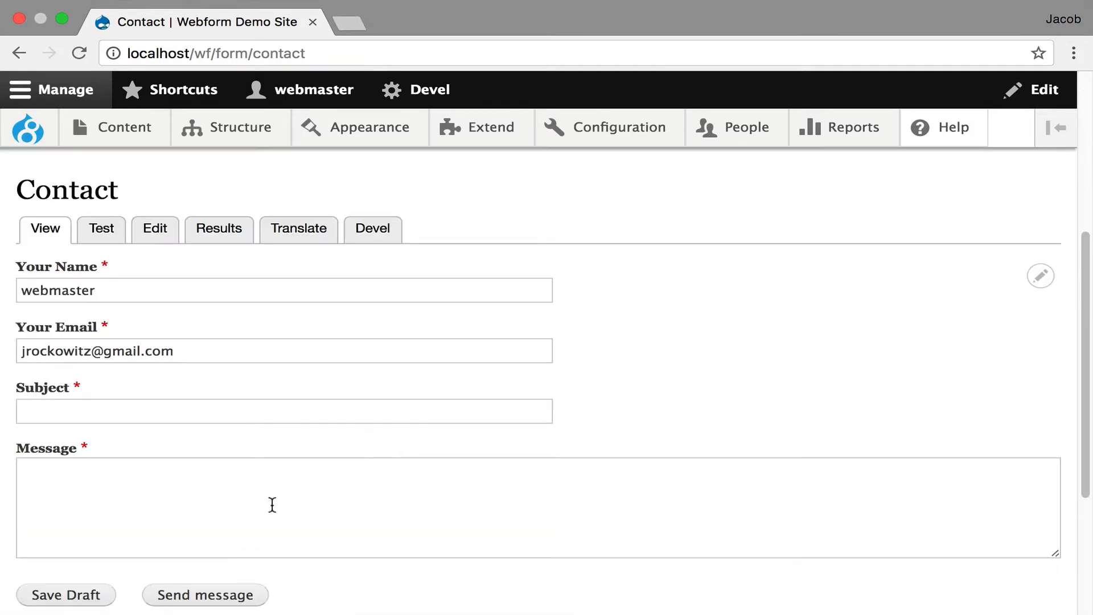
click(63, 592)
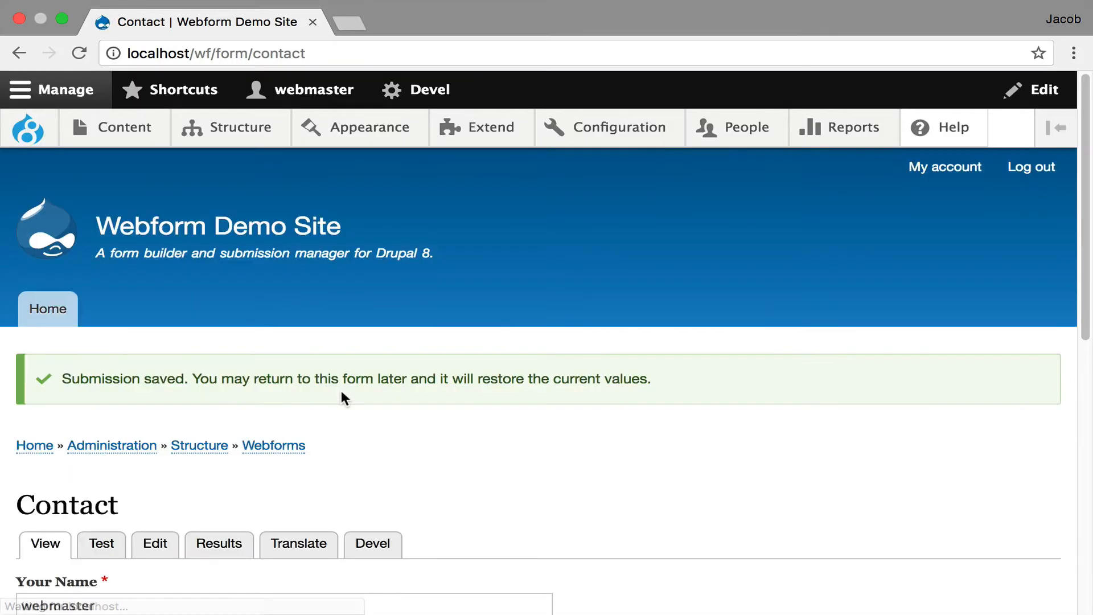
- View the list of pending drafts for the Contact webform, then return to the form
click(43, 545)
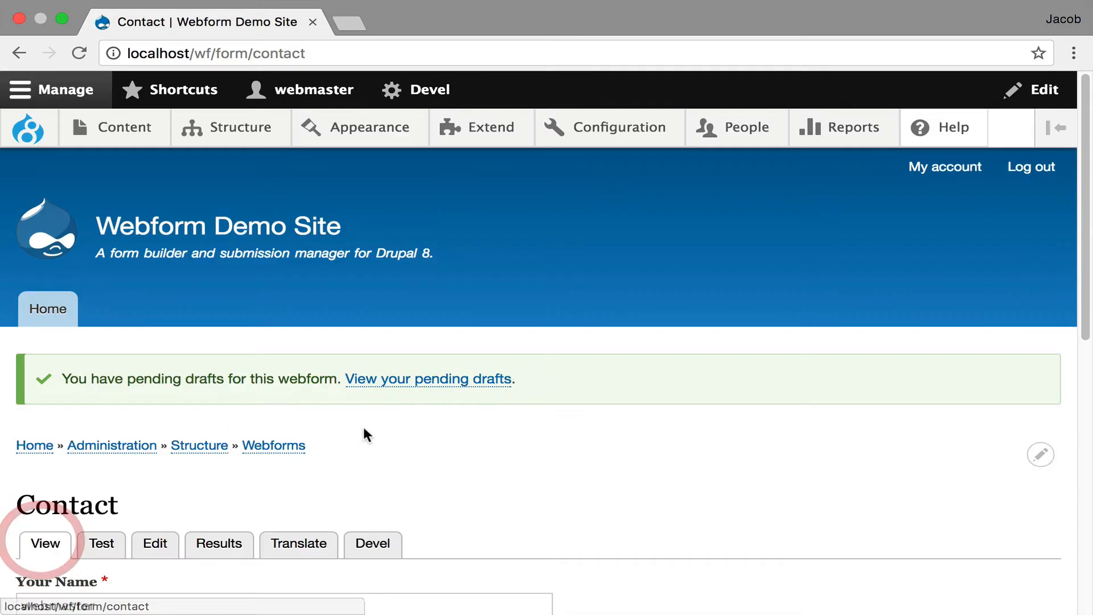
click(416, 380)
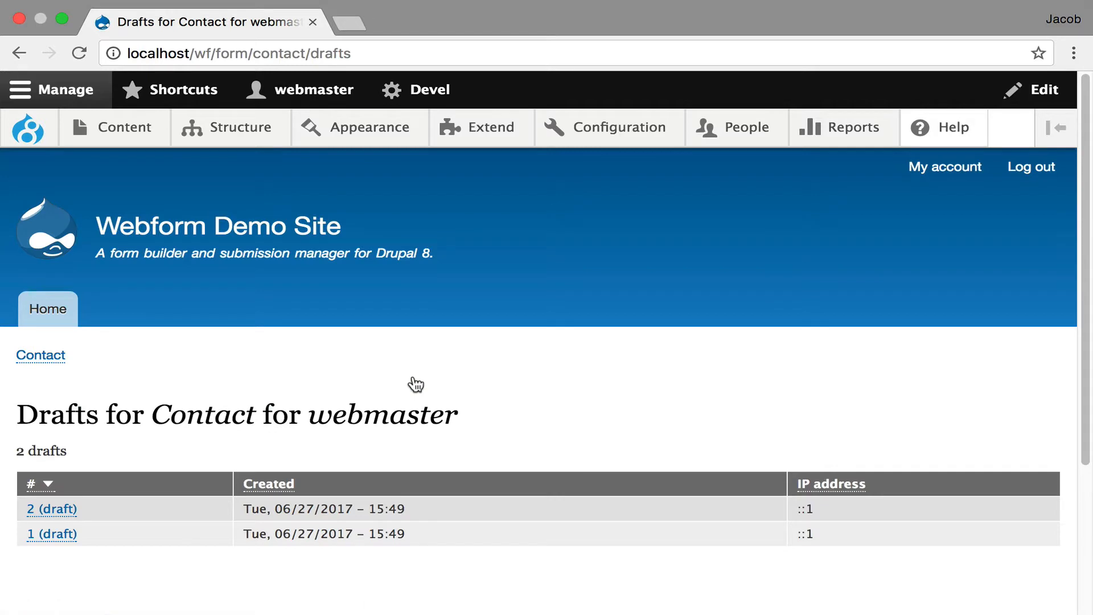
click(55, 365)
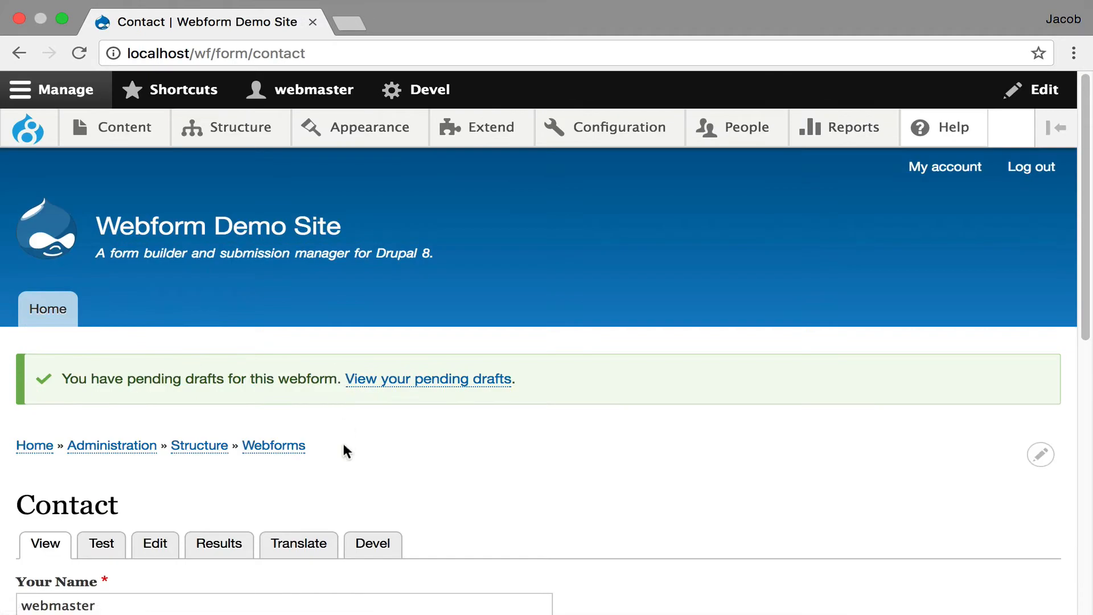
- Submit the Contact webform twice in test mode using its generated test data
scroll(598, 435, down, 3)
click(103, 404)
scroll(395, 399, down, 10)
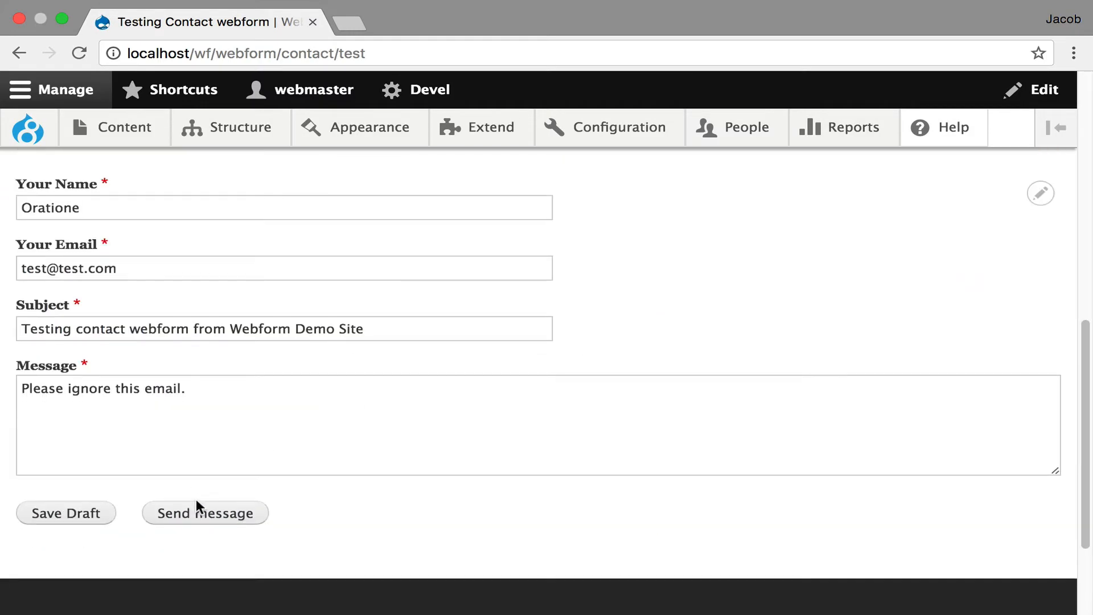
click(203, 514)
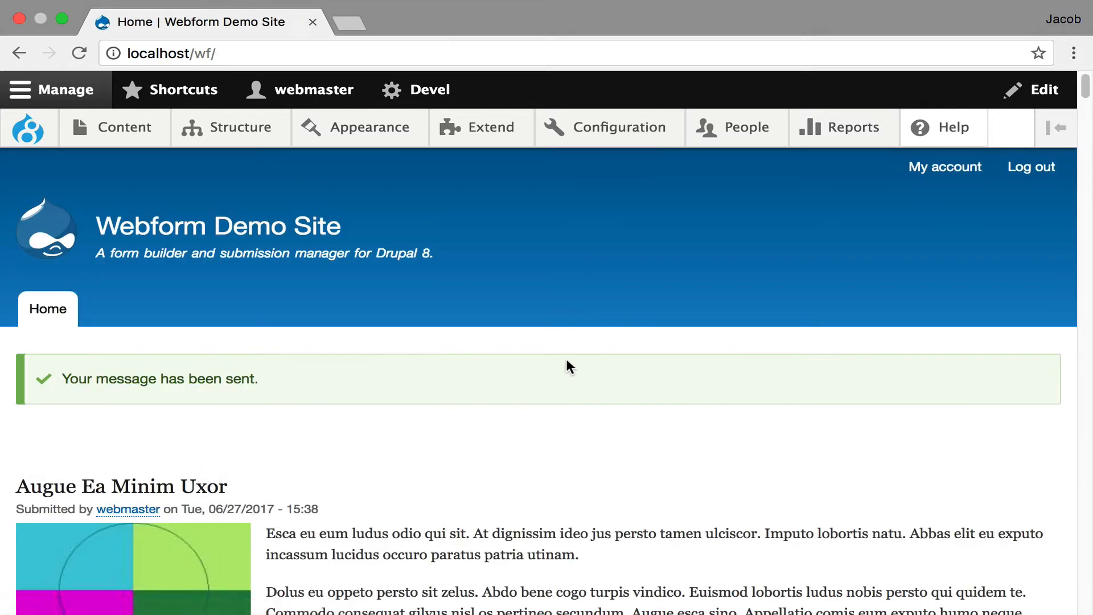
click(19, 53)
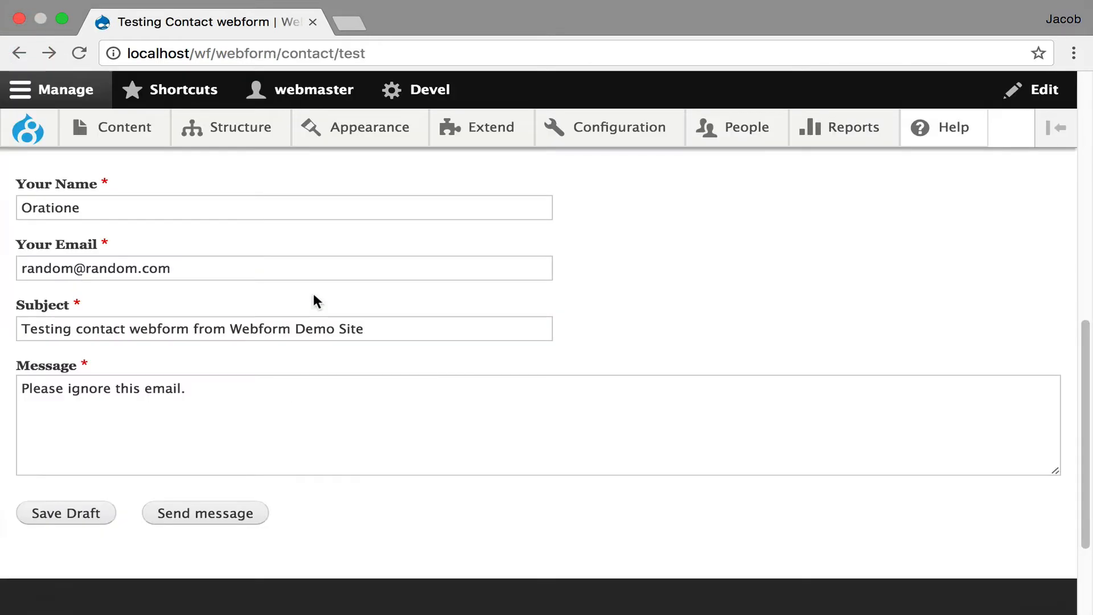
scroll(313, 293, down, 2)
click(251, 416)
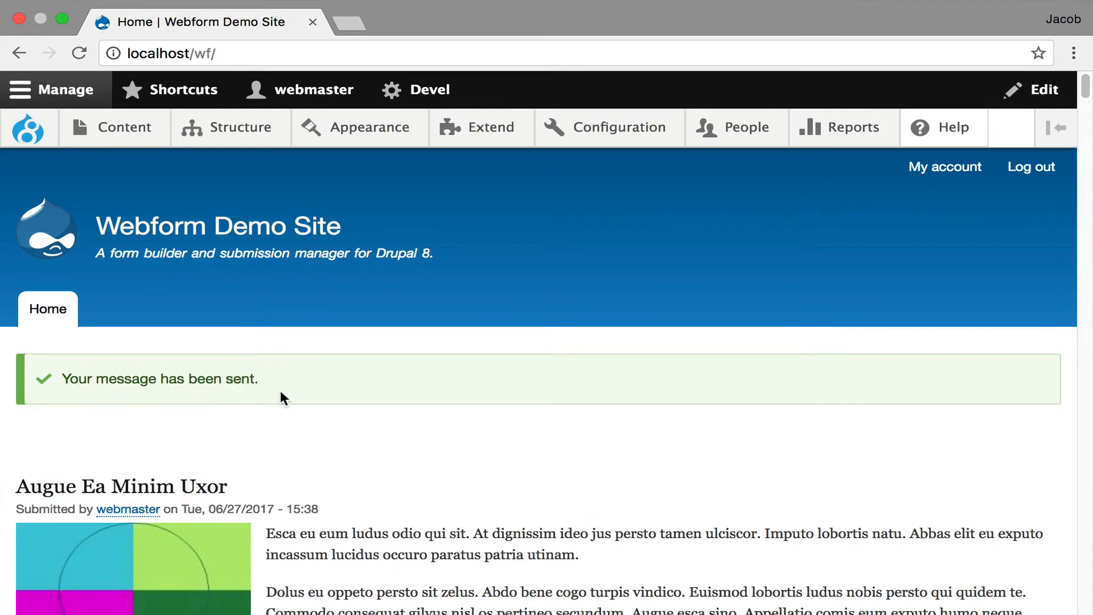
- View the list of previous submissions to the Contact webform, then return to the form
click(19, 53)
scroll(123, 244, up, 10)
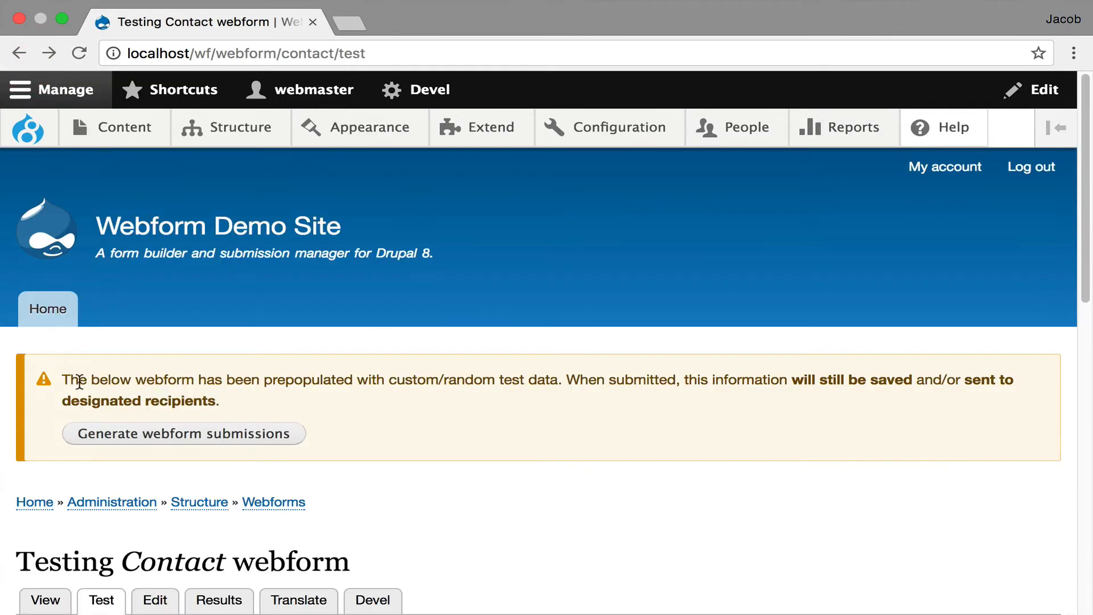
click(49, 600)
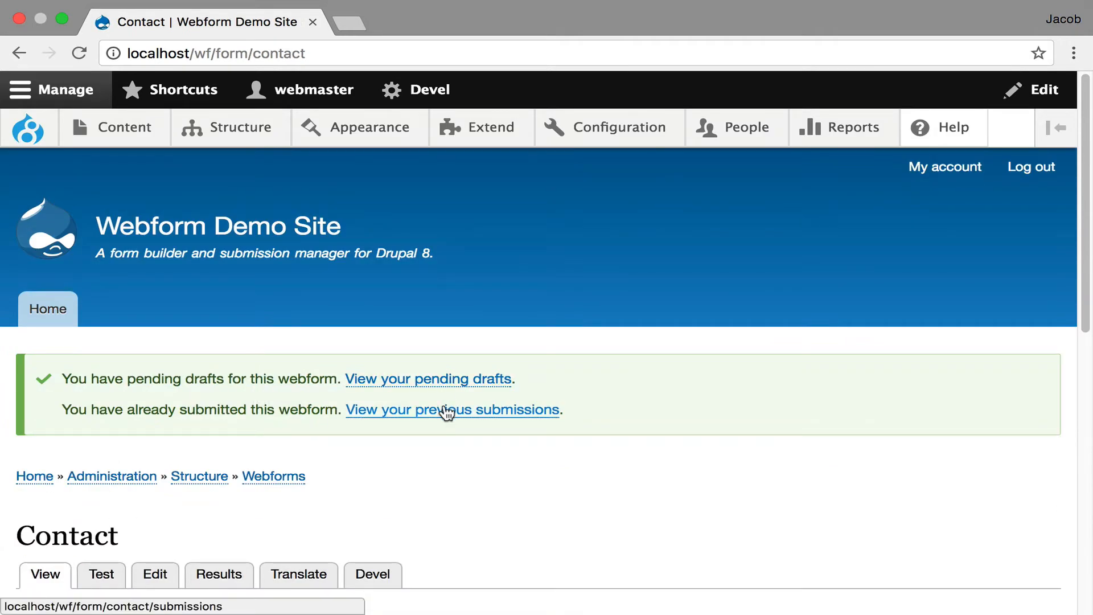
click(447, 411)
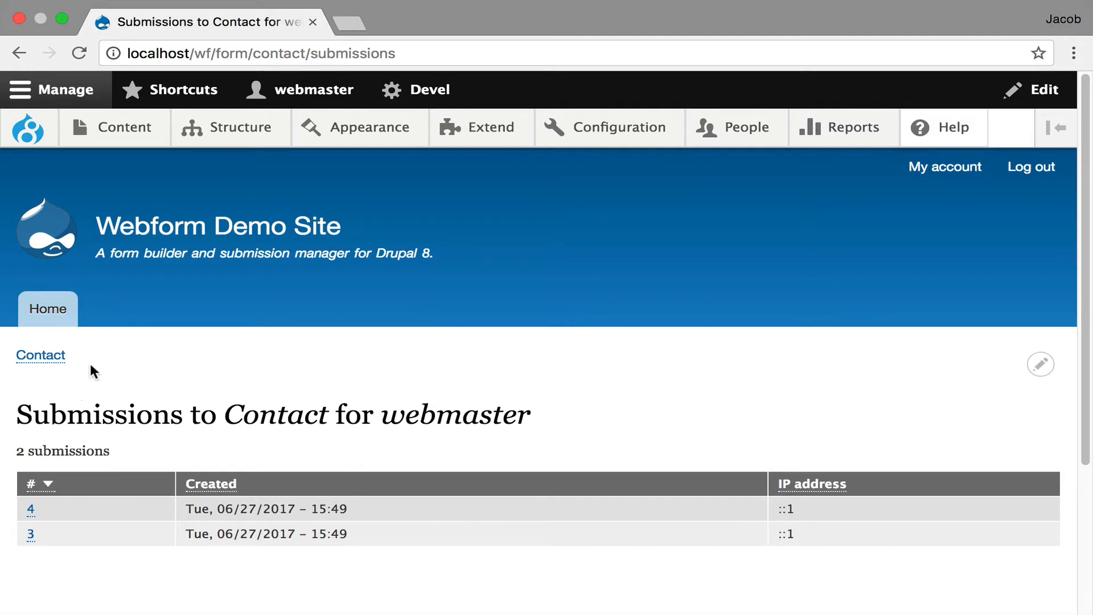
click(38, 357)
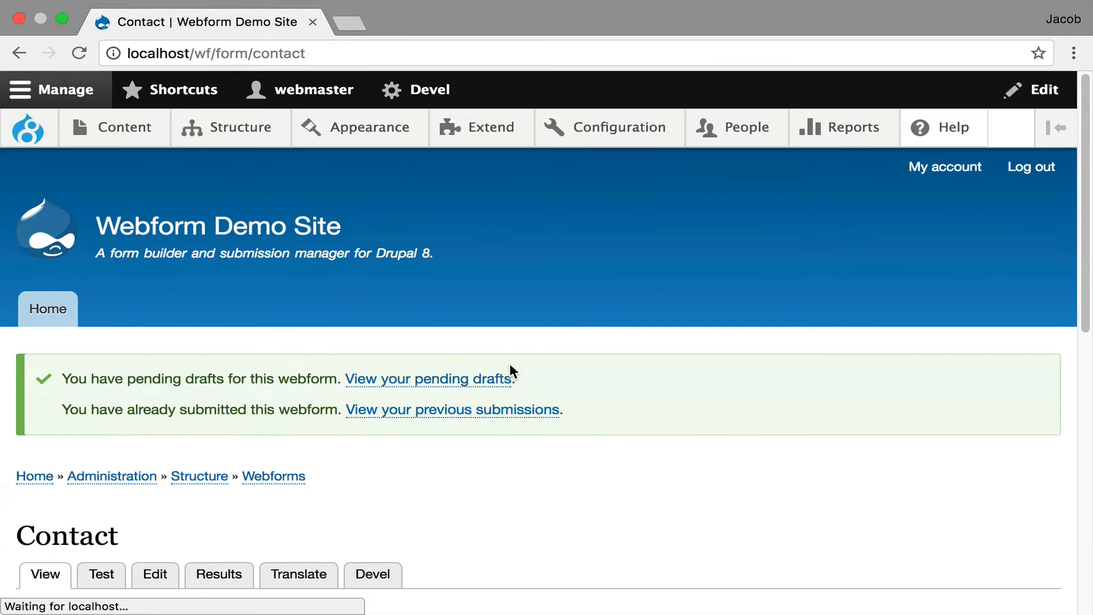
- Open the Contact webform's settings for editing and collapse all of the settings sections
scroll(683, 433, down, 1)
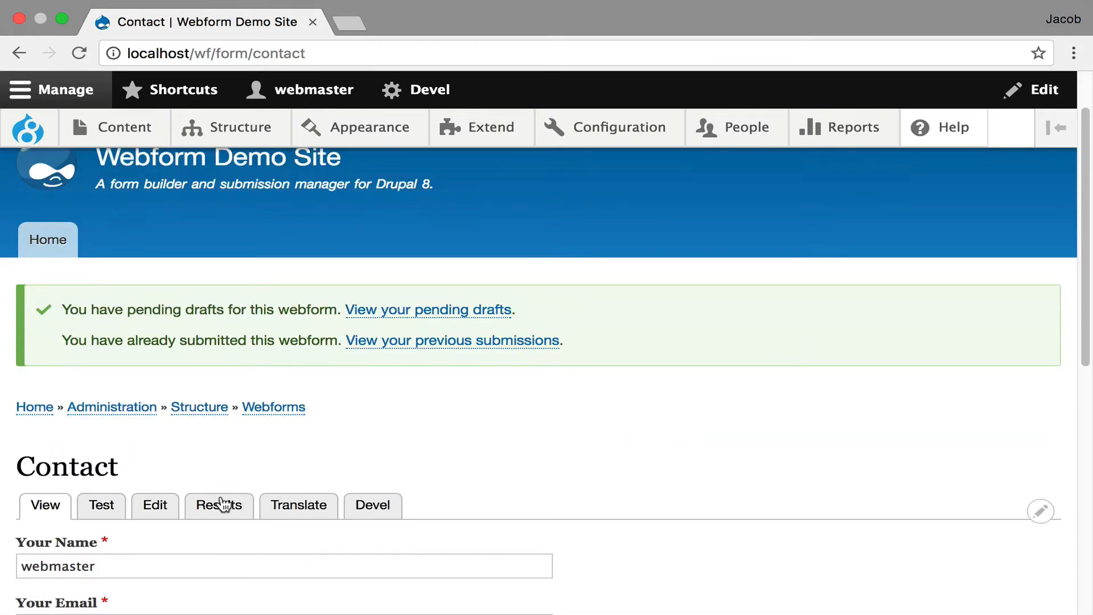
click(168, 505)
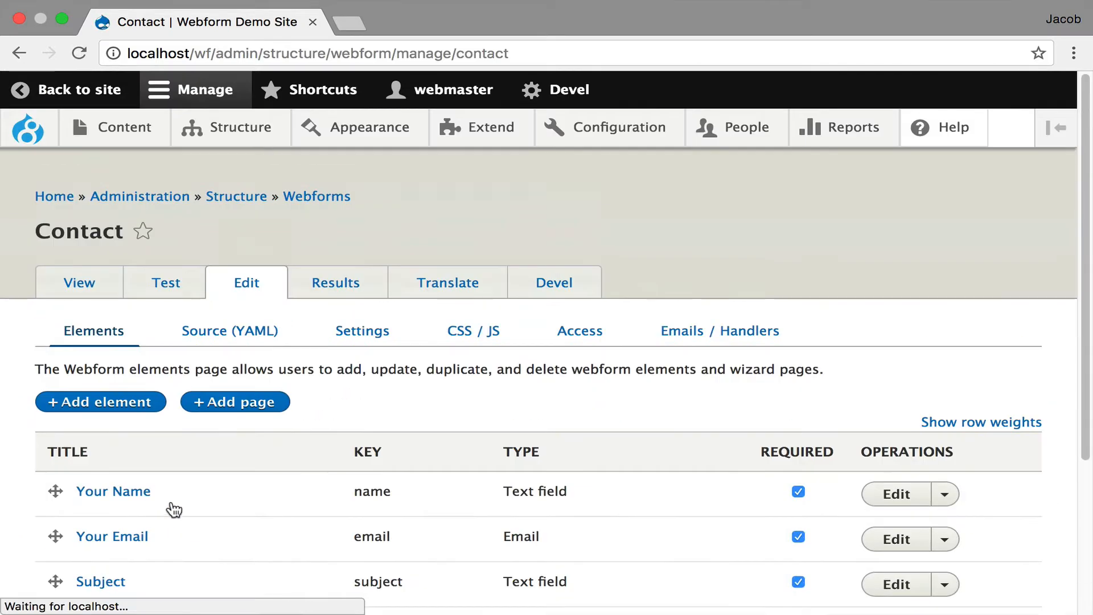
click(389, 330)
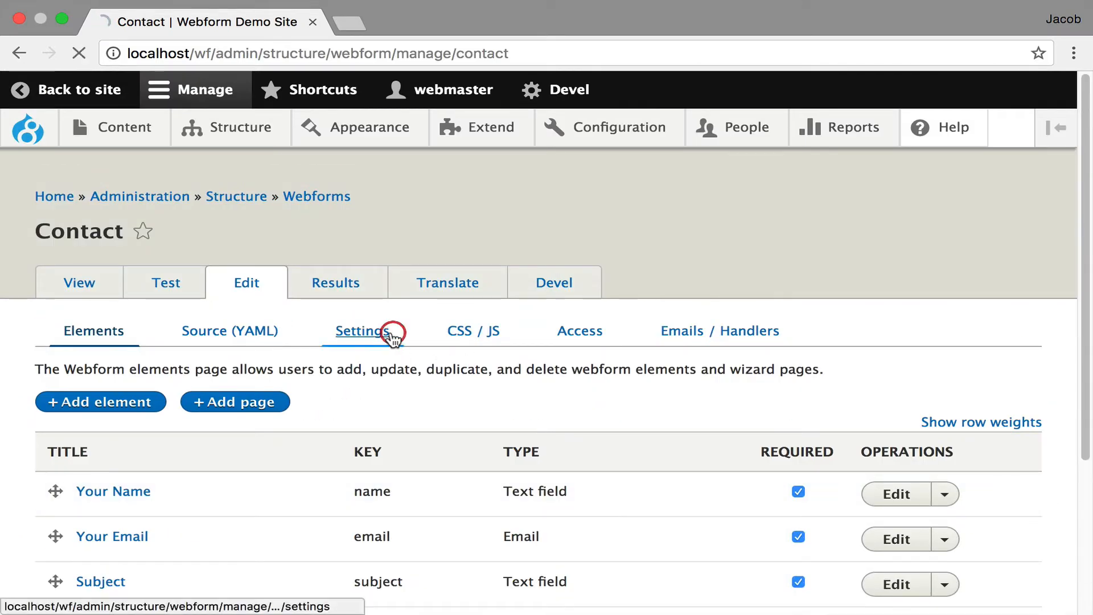
scroll(388, 340, down, 2)
scroll(388, 339, down, 4)
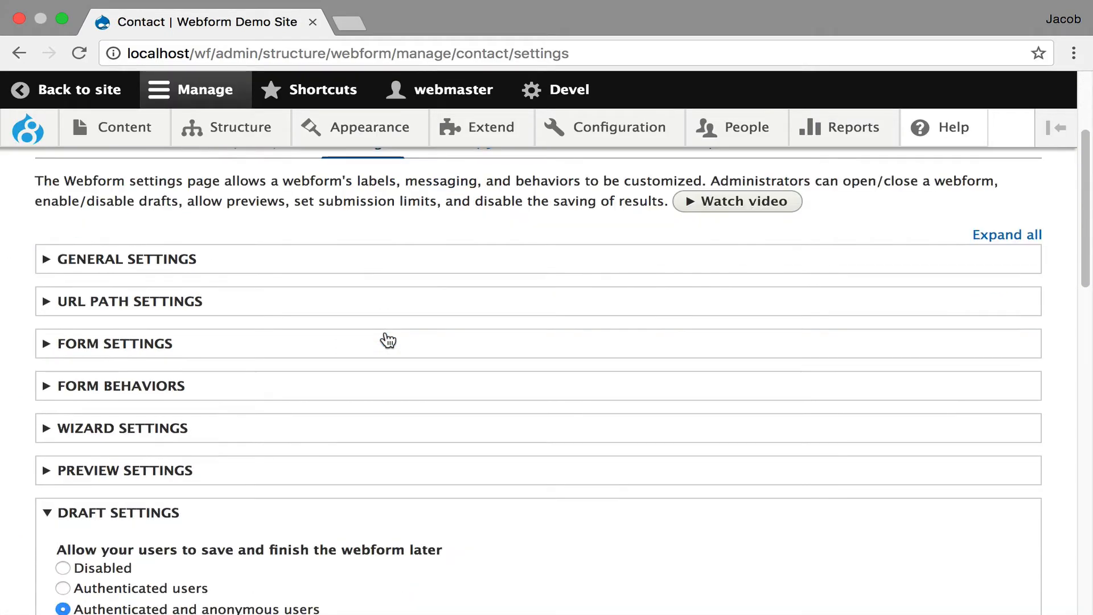
scroll(1010, 245, up, 6)
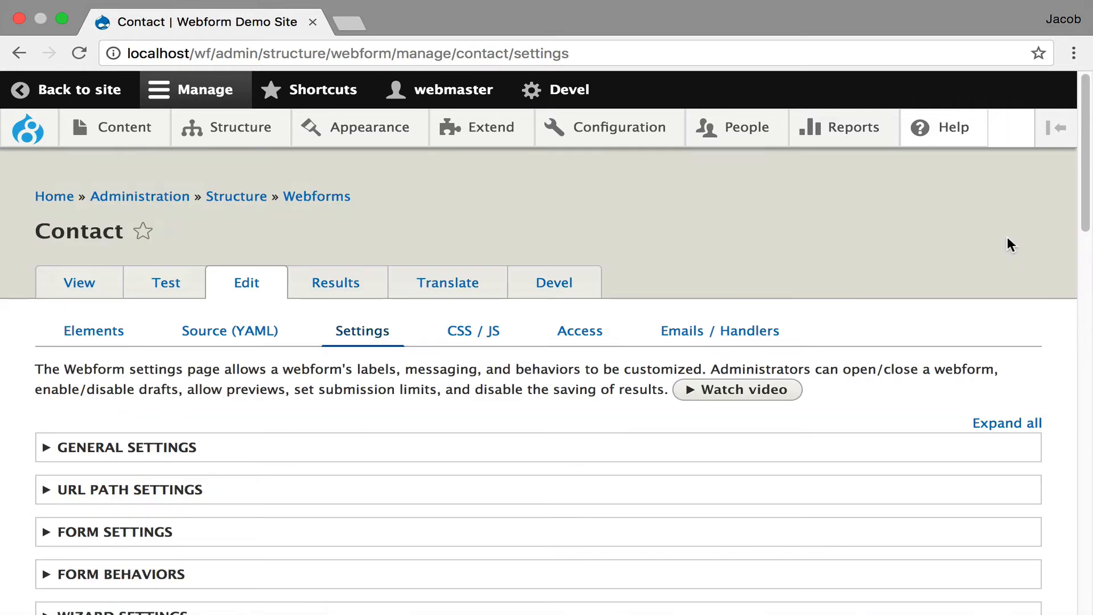
click(1007, 423)
click(996, 422)
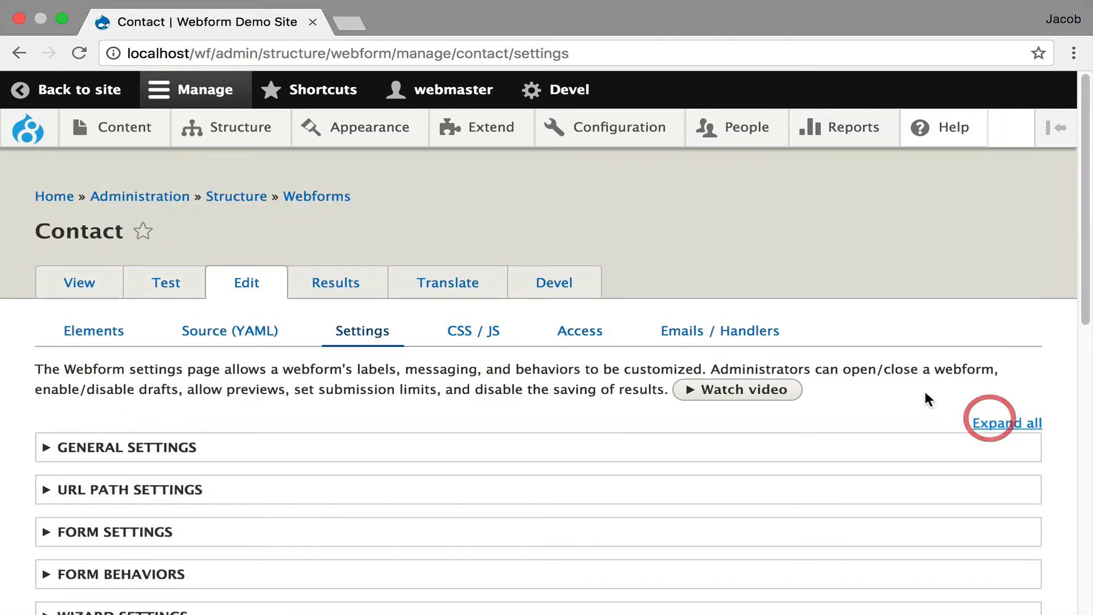
- Expand the submission settings and highlight the token pattern of the submission label
scroll(911, 393, down, 1)
scroll(873, 398, down, 3)
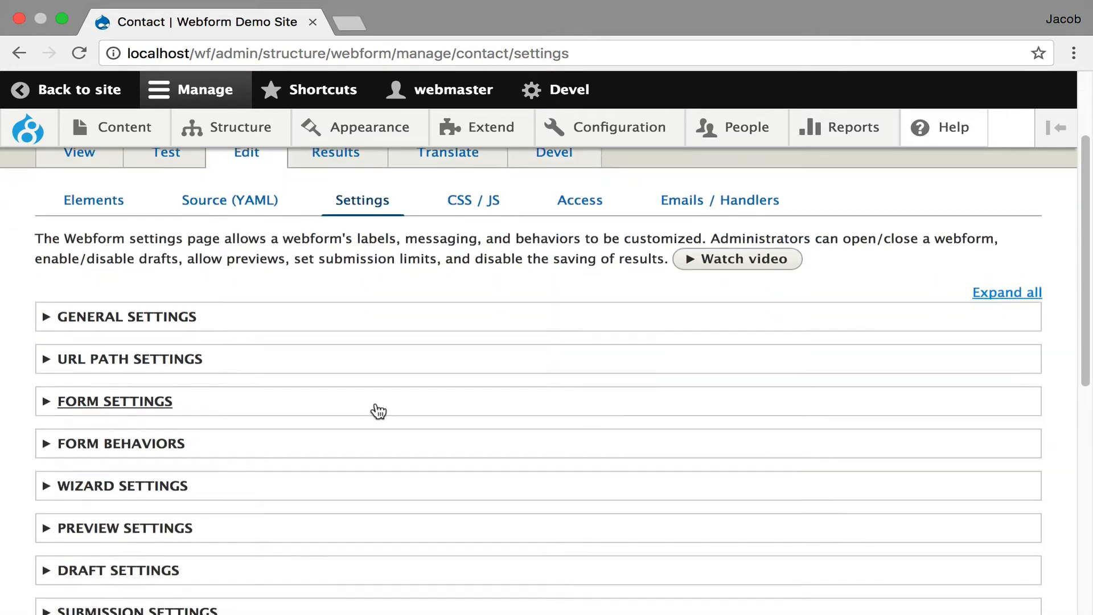
click(214, 524)
scroll(339, 462, down, 1)
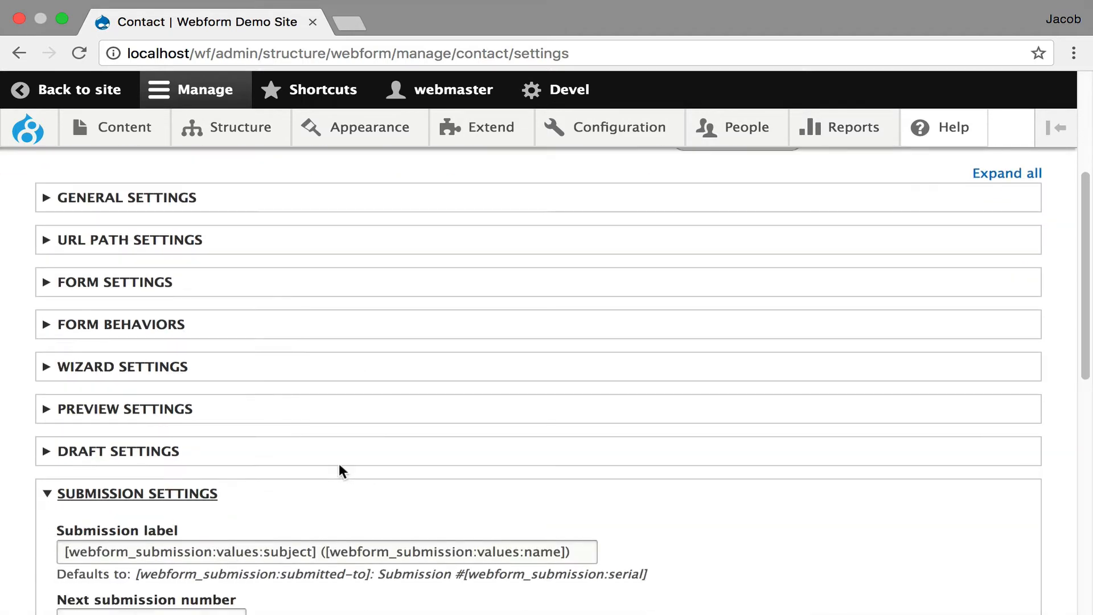
drag(587, 551, 34, 545)
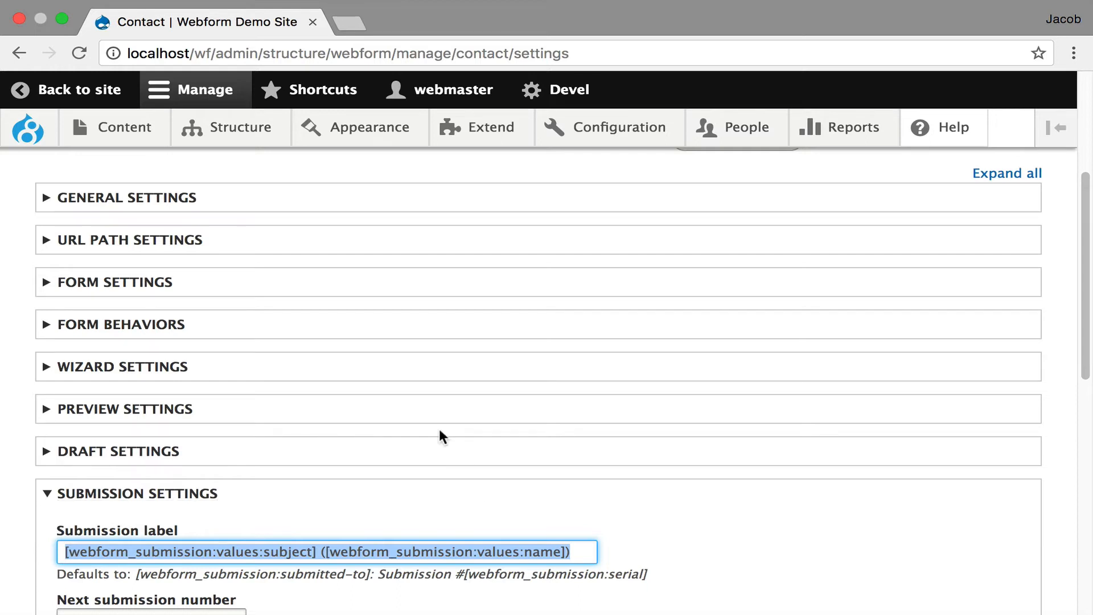
scroll(424, 416, down, 1)
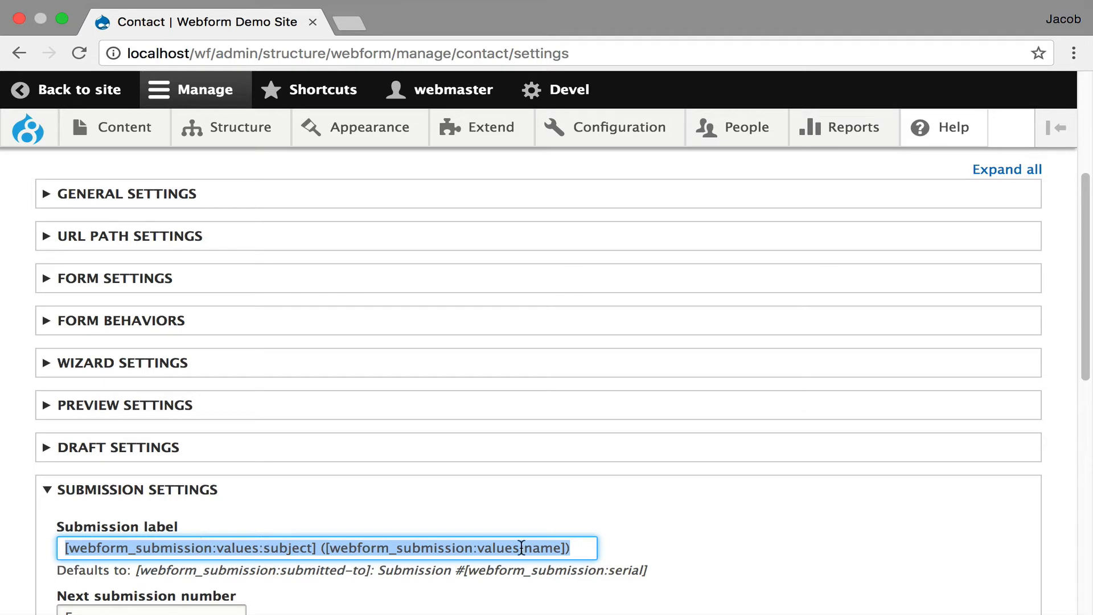
- Include Your Name, Your Email, Subject and Message in the submission columns displayed to users
scroll(500, 340, down, 5)
click(279, 514)
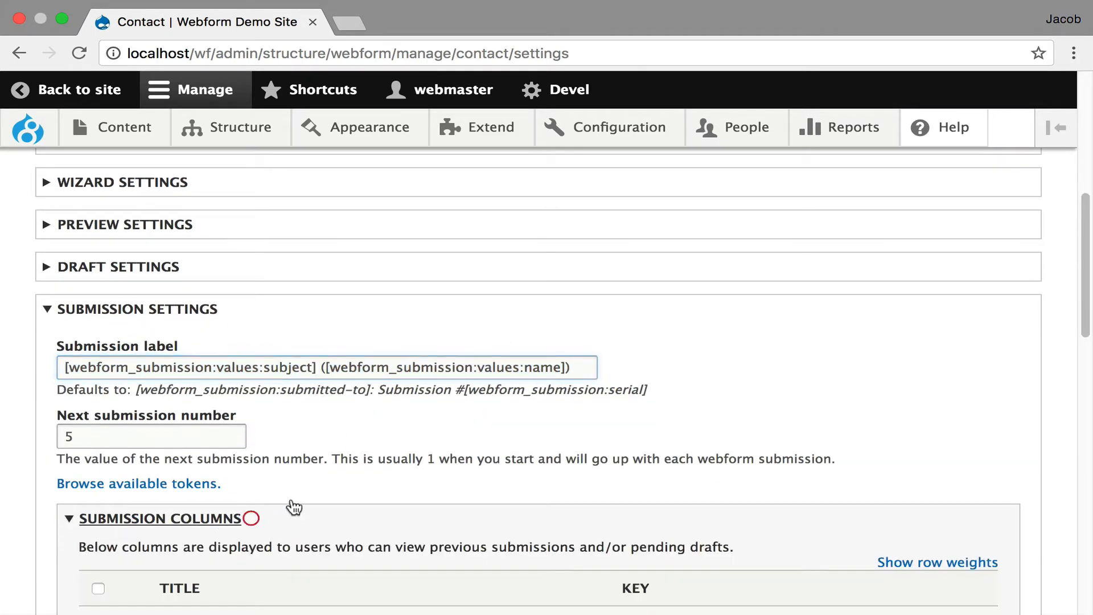
scroll(349, 452, down, 10)
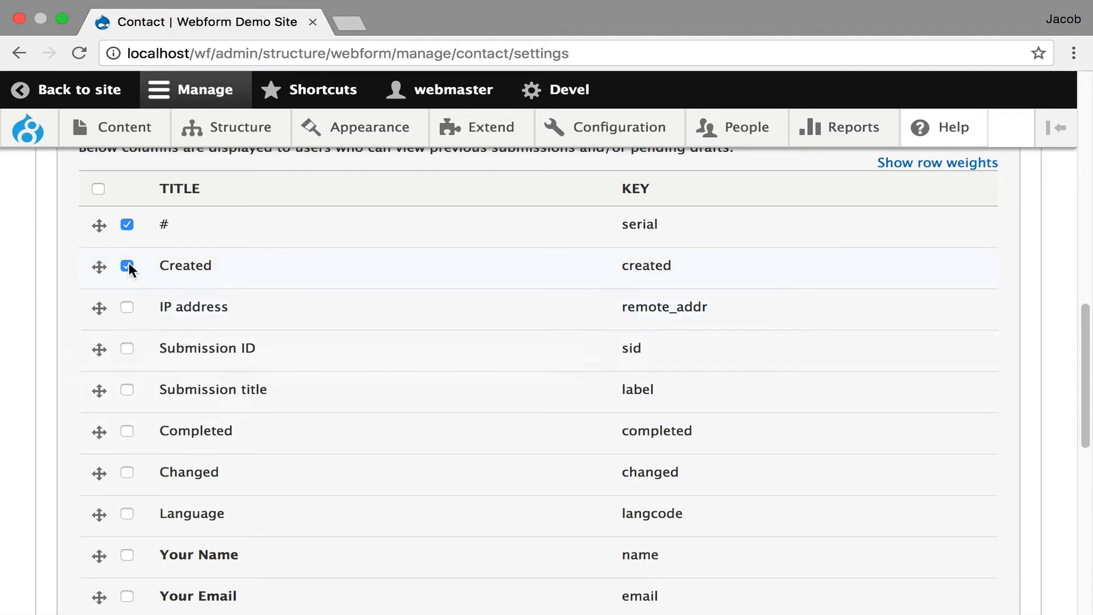
scroll(132, 489, down, 1)
click(127, 555)
click(127, 580)
scroll(236, 360, down, 5)
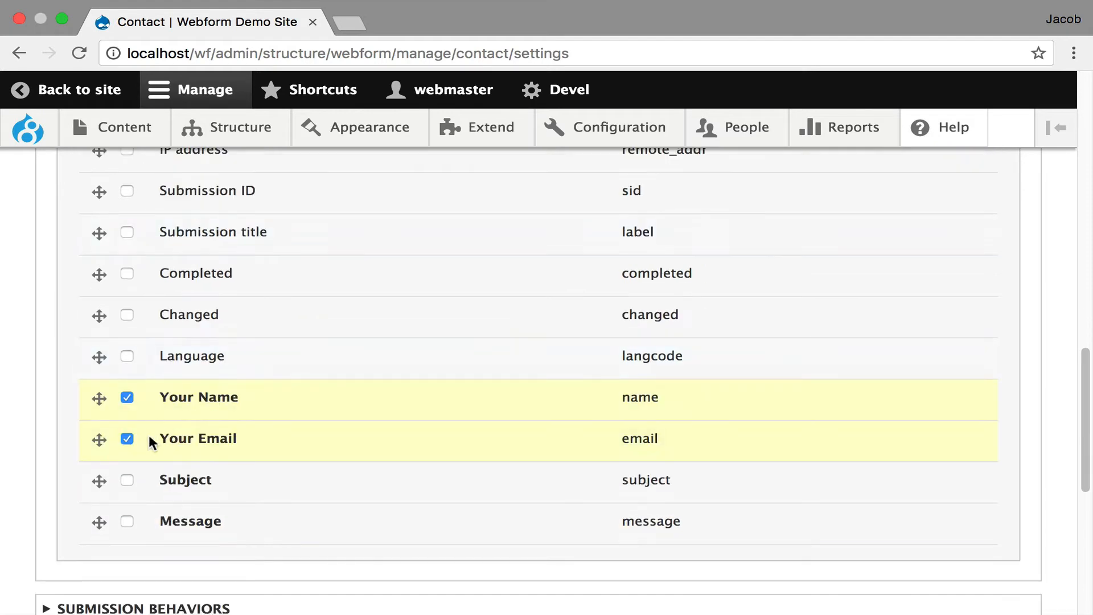
click(127, 480)
click(127, 521)
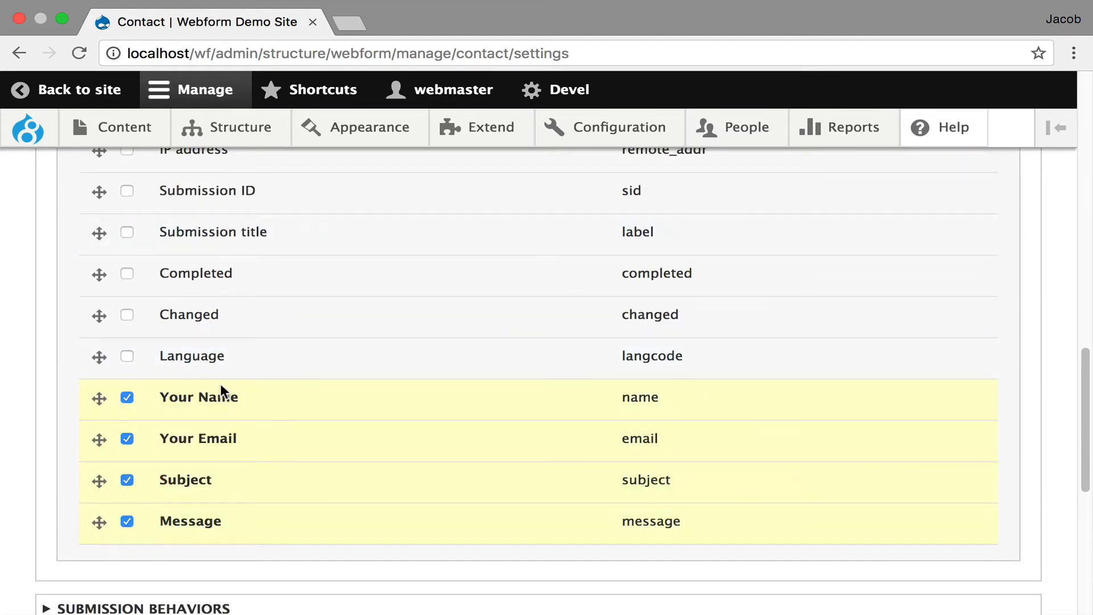
- Include the Completed and Created dates in the submission columns
scroll(220, 383, up, 1)
scroll(220, 384, up, 5)
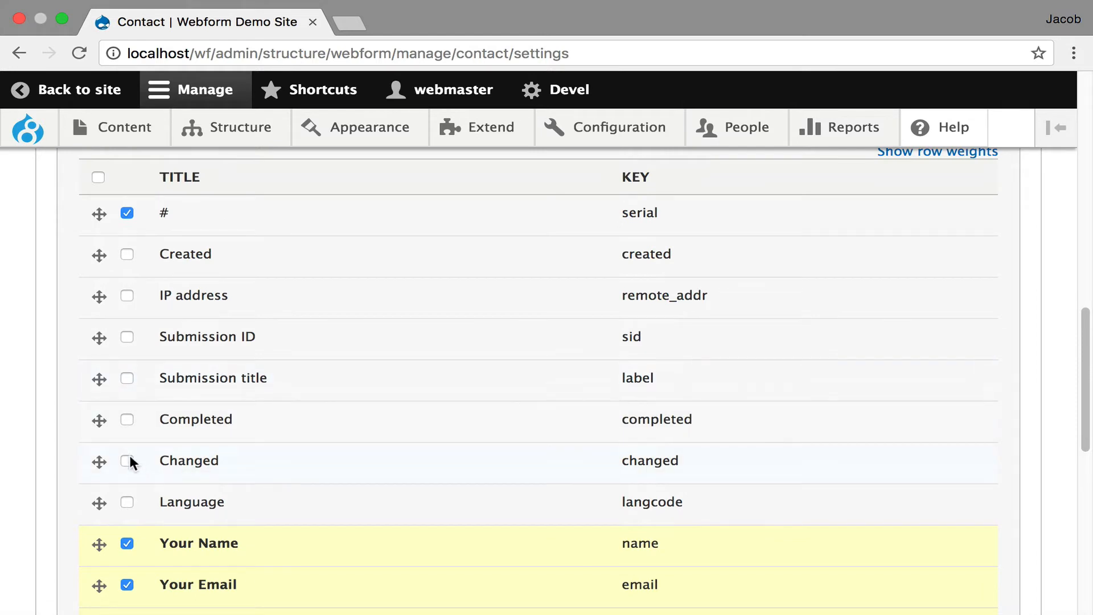
click(128, 420)
click(127, 254)
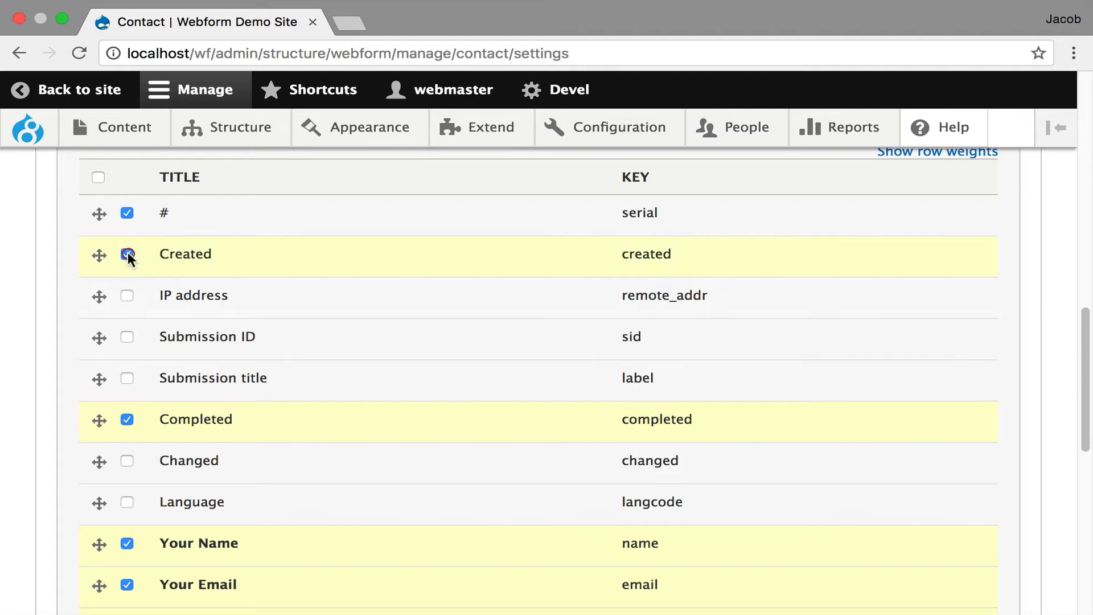
- Move the Created and Completed columns below Message in the submission columns and save the webform settings
drag(96, 253, 79, 581)
drag(97, 366, 100, 565)
scroll(316, 381, down, 10)
click(79, 512)
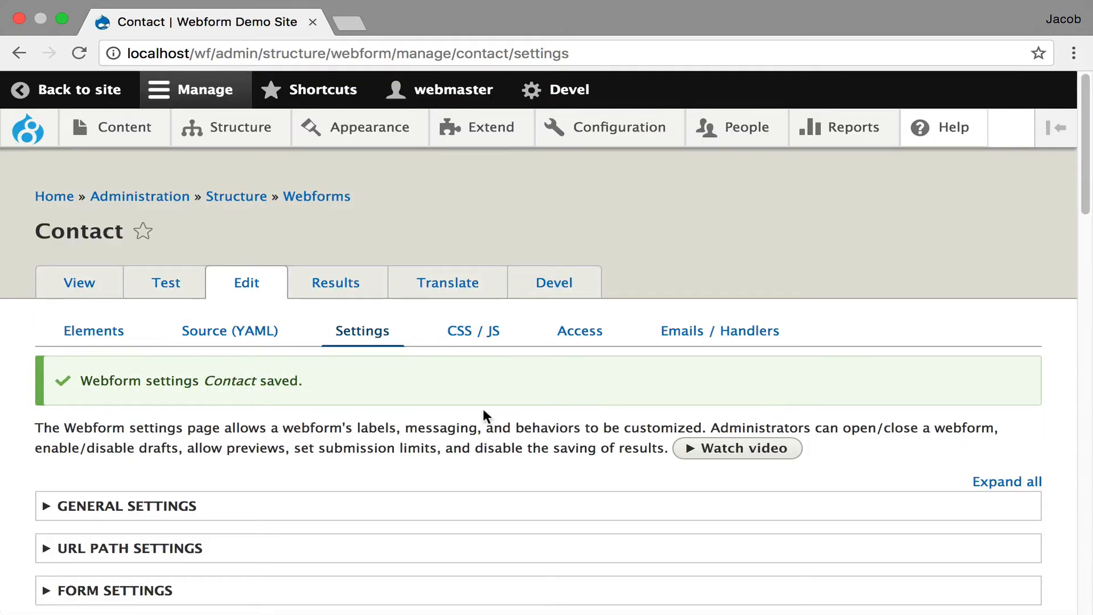
- View the Contact webform's list of pending drafts and its list of previous submissions
click(93, 283)
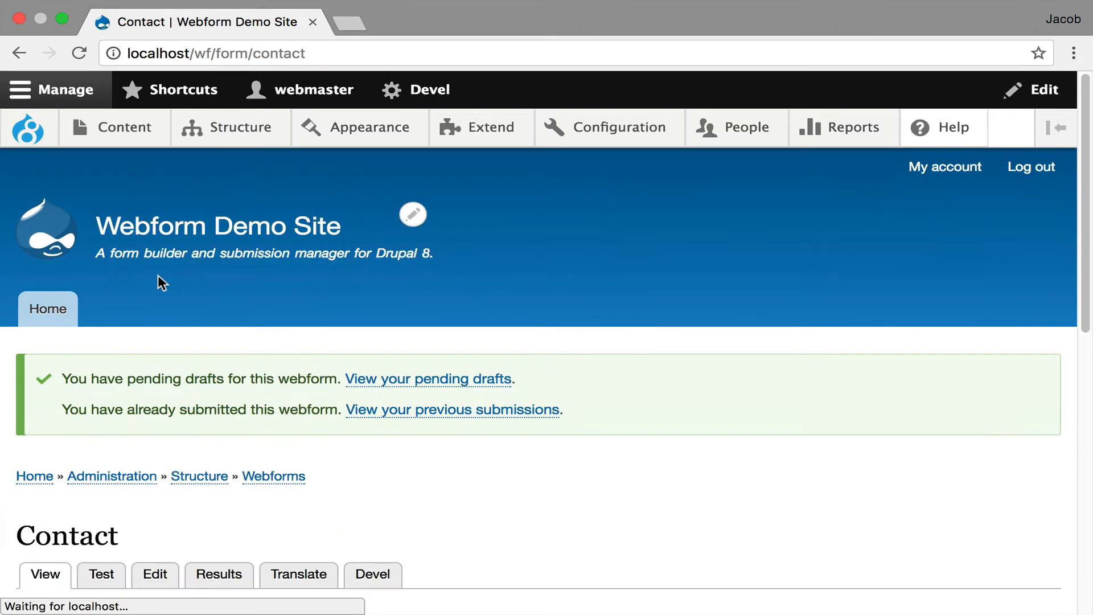
click(402, 379)
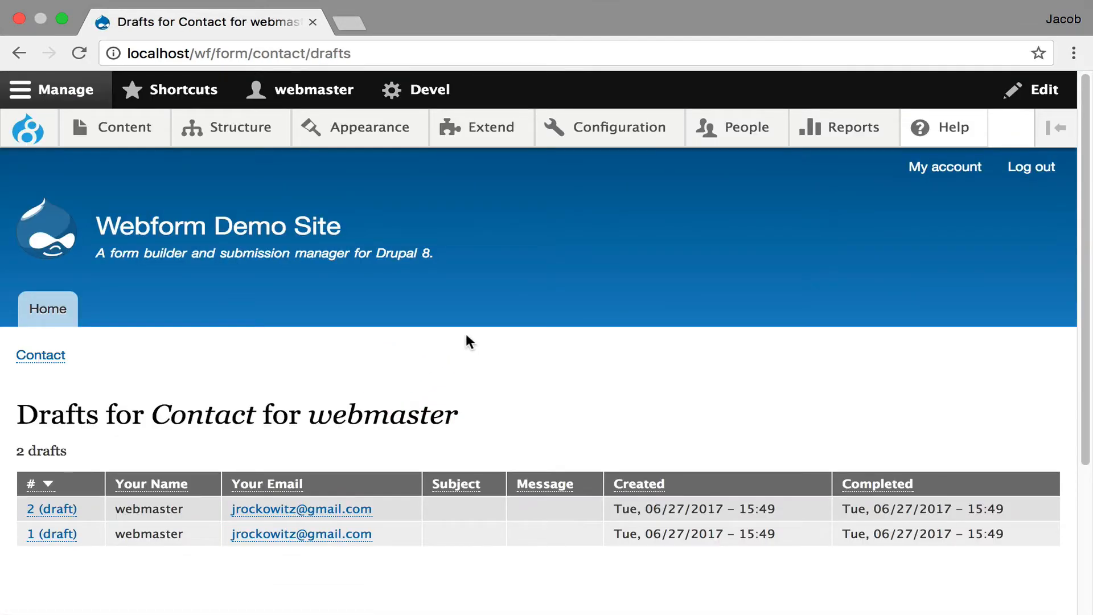
click(66, 515)
click(460, 413)
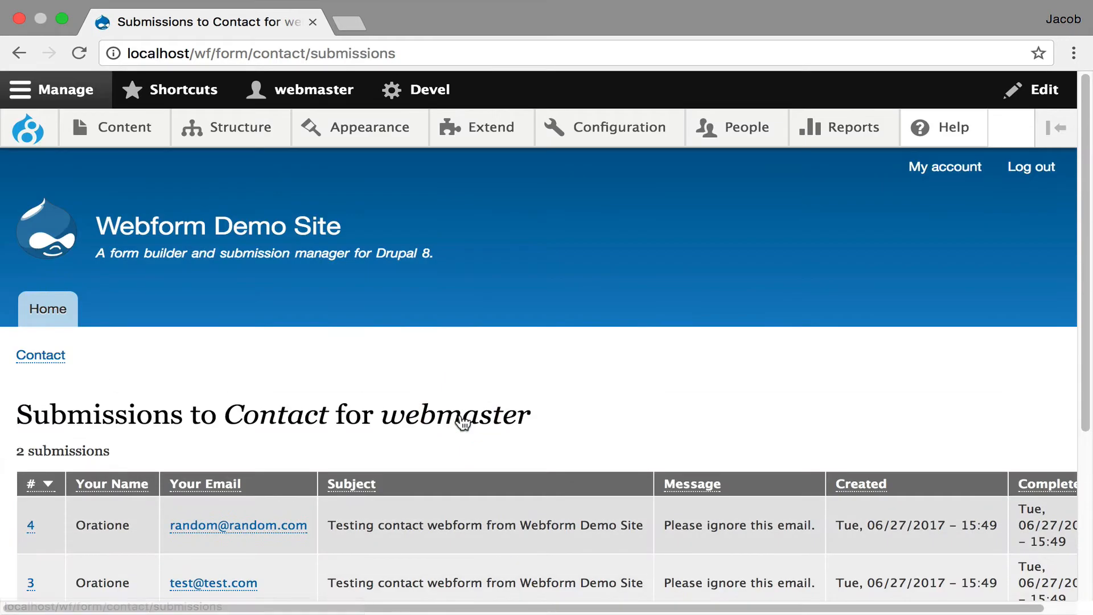
- Open submission number 4, highlight its title and return to the Contact webform
click(31, 522)
drag(186, 411, 849, 422)
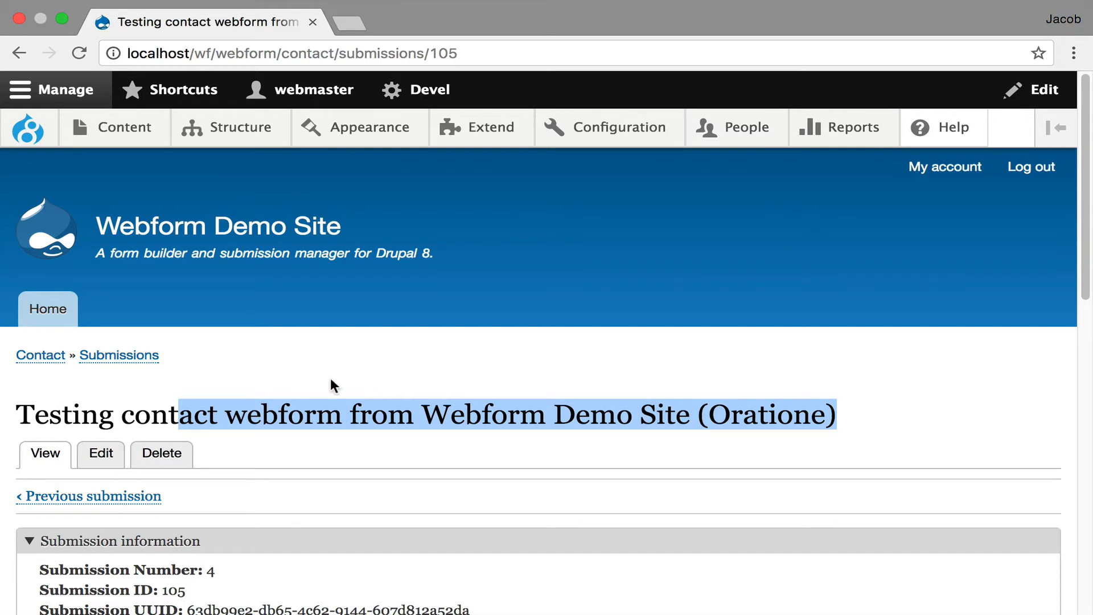
click(58, 356)
scroll(292, 459, down, 3)
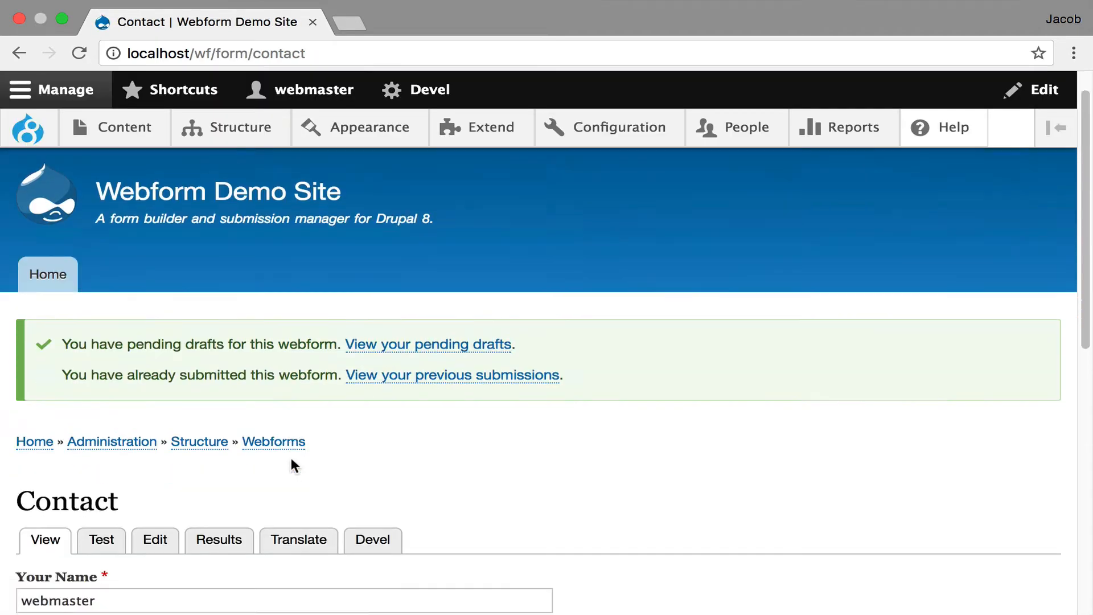
- Open the Contact webform's settings for editing and expand the submission limits section
click(165, 483)
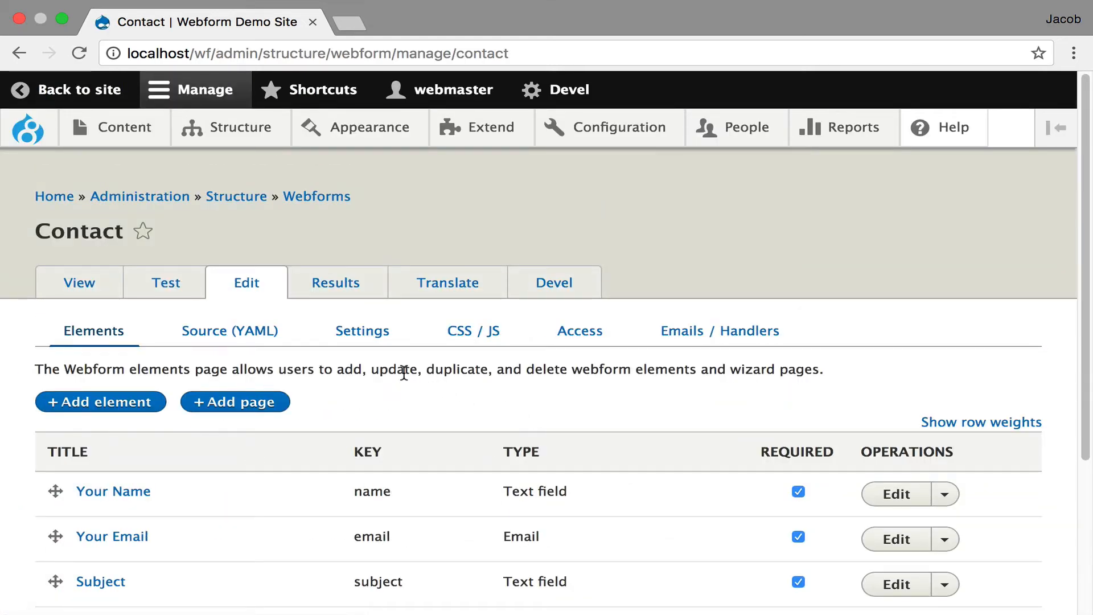
click(371, 333)
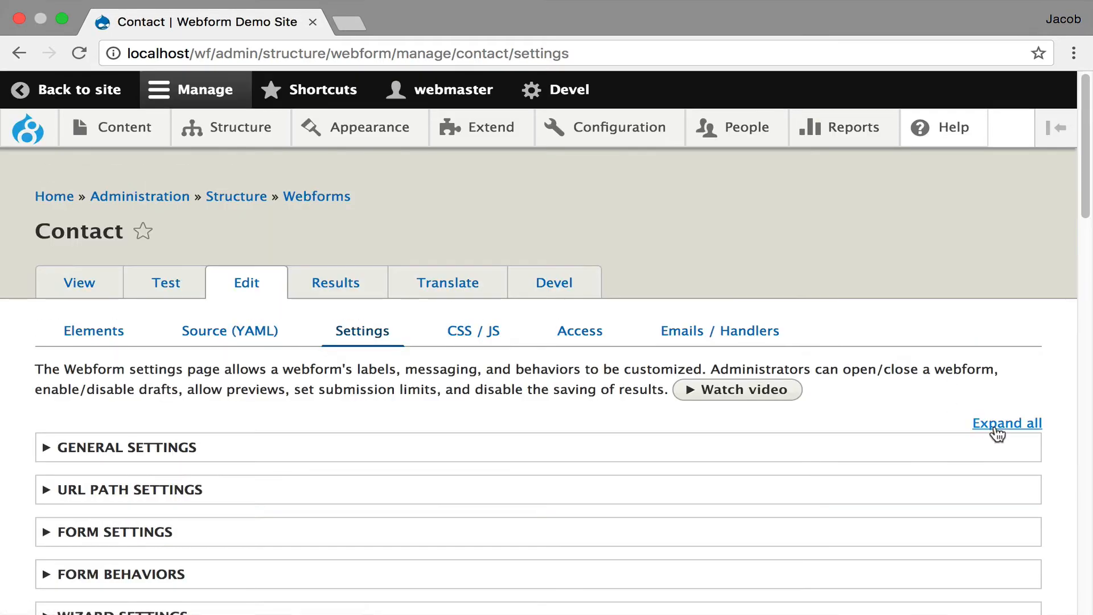
click(997, 424)
click(995, 422)
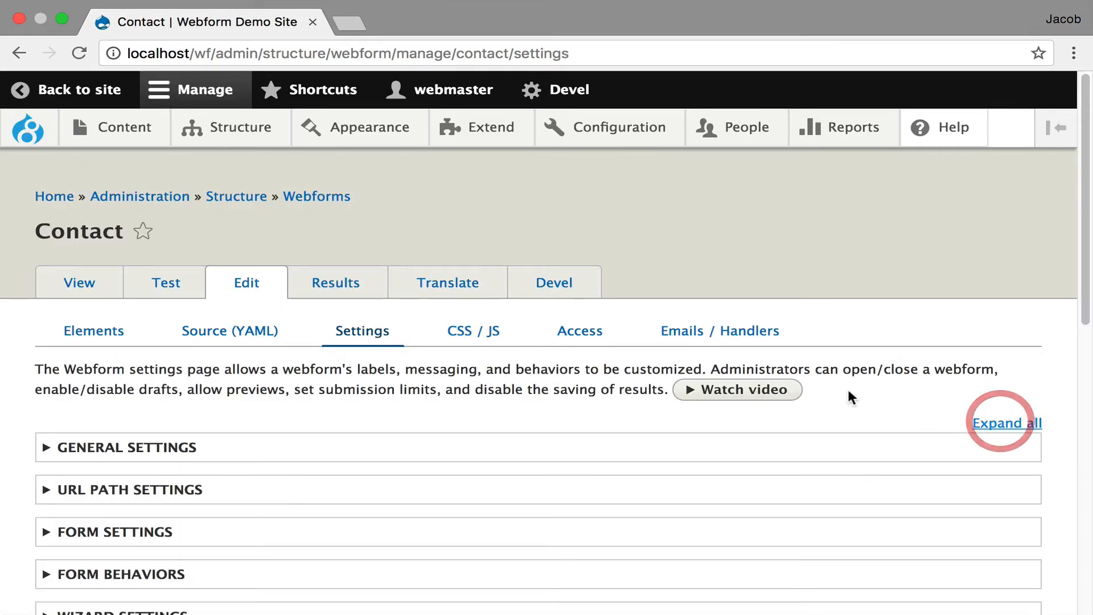
scroll(872, 391, down, 5)
scroll(689, 379, down, 2)
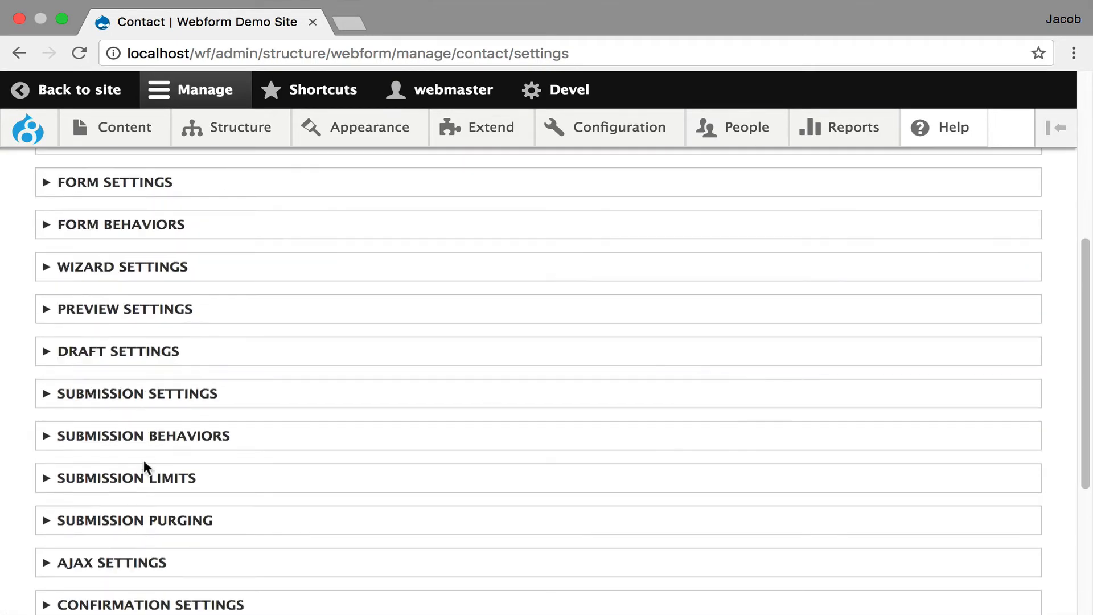
click(150, 476)
scroll(302, 401, down, 2)
click(257, 423)
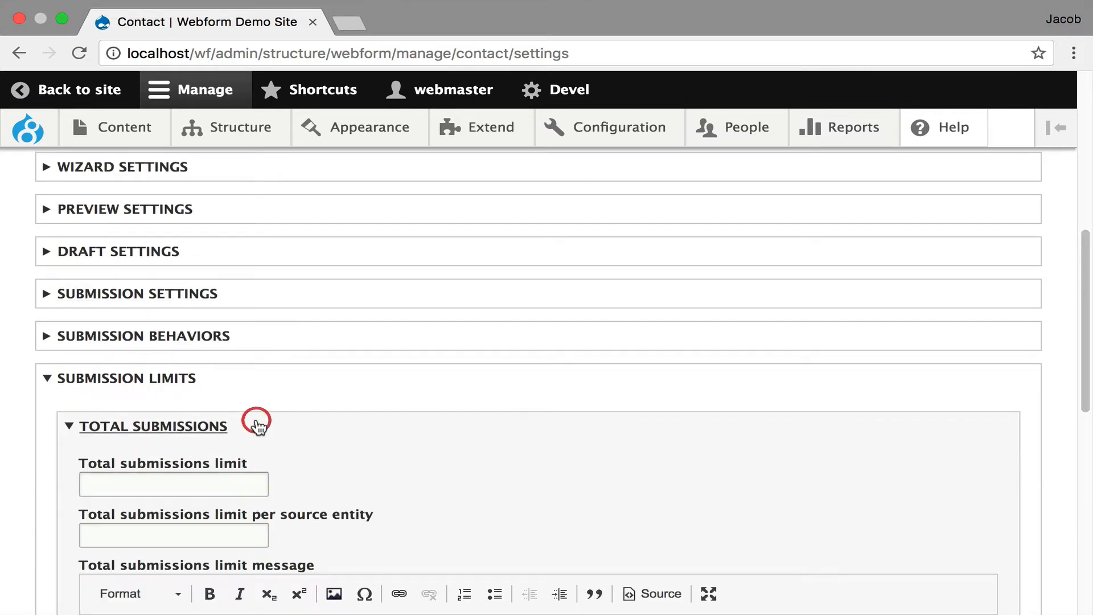
- Set the total submissions limit to 100
click(204, 475)
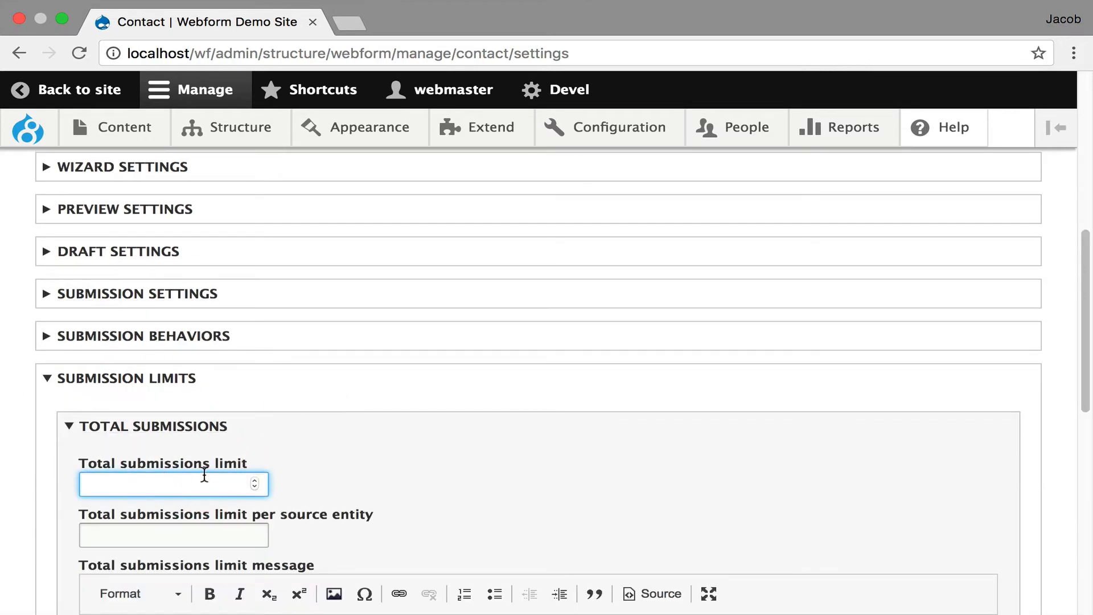
scroll(194, 483, down, 1)
key(BackSpace)
key(BackSpace)
- Set the per user submission limit to 10 and save the webform settings
scroll(313, 310, down, 5)
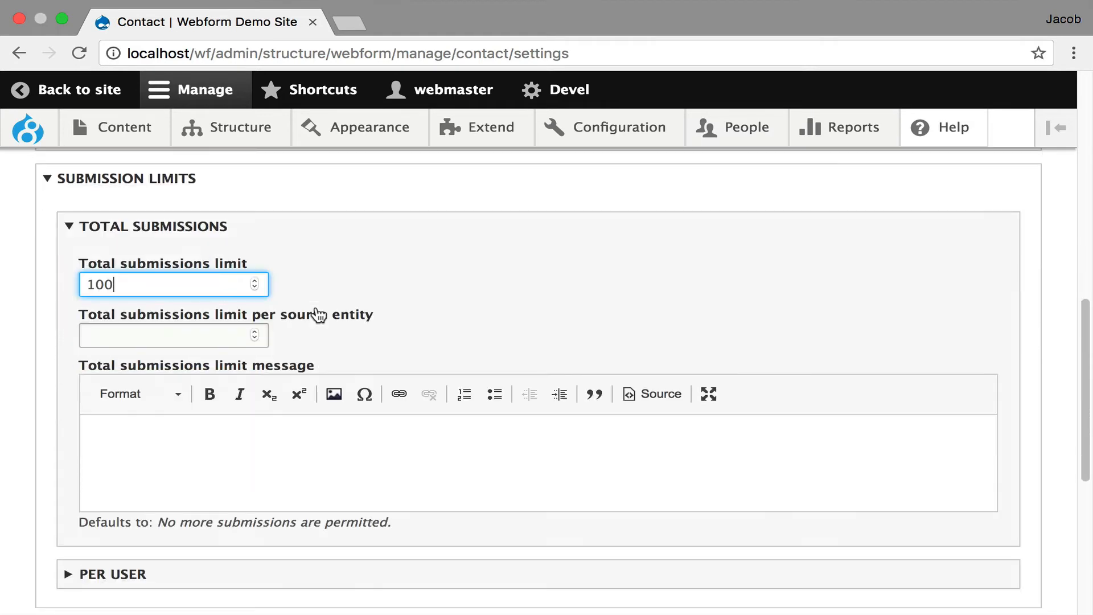
click(165, 448)
click(141, 515)
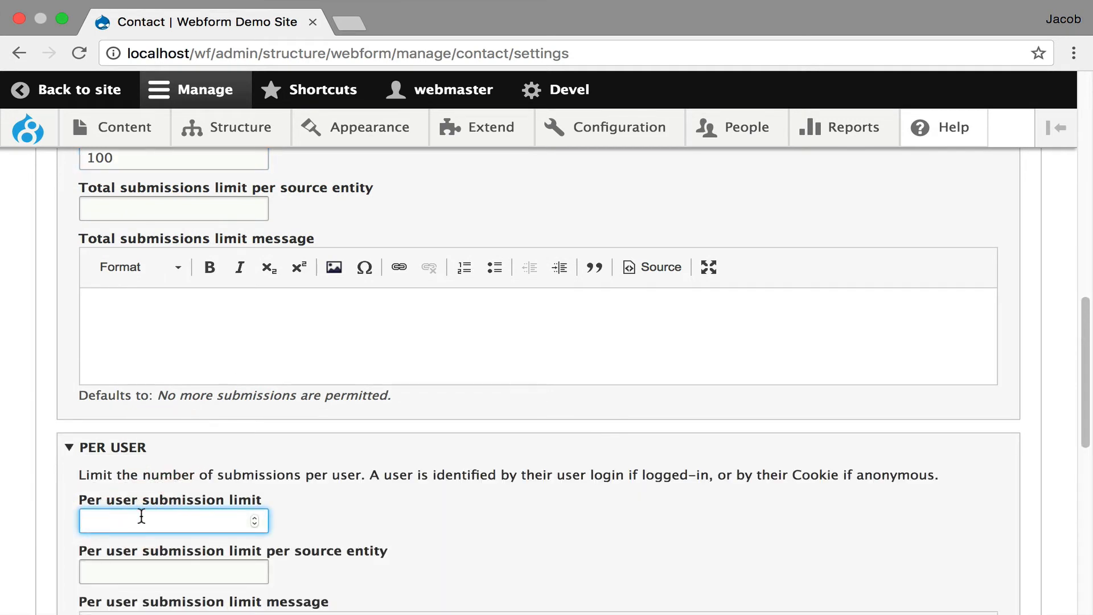
text(10)
scroll(394, 460, down, 10)
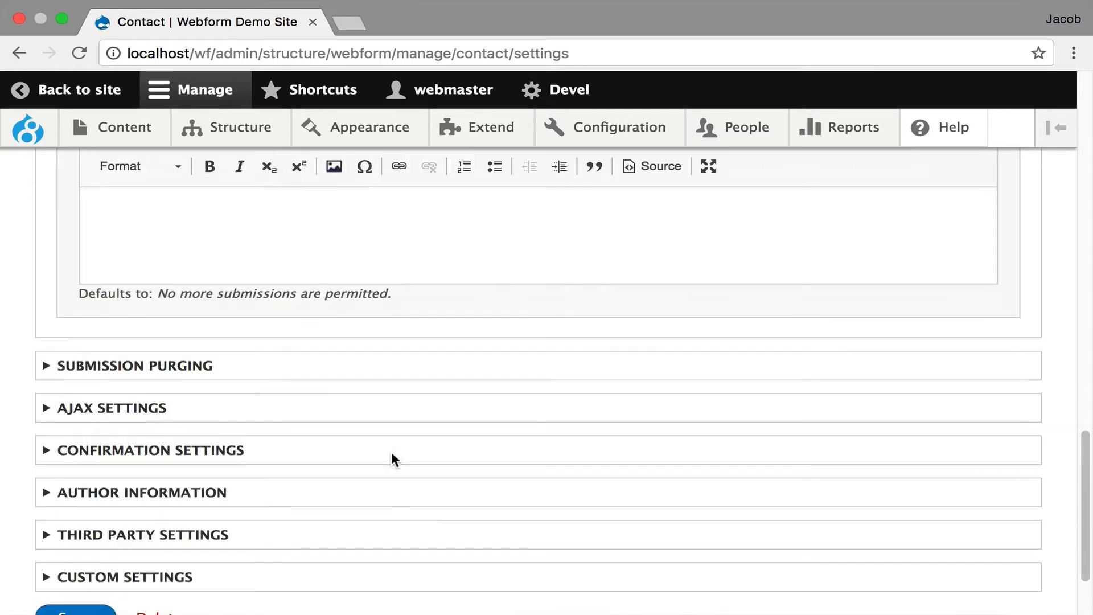
click(89, 519)
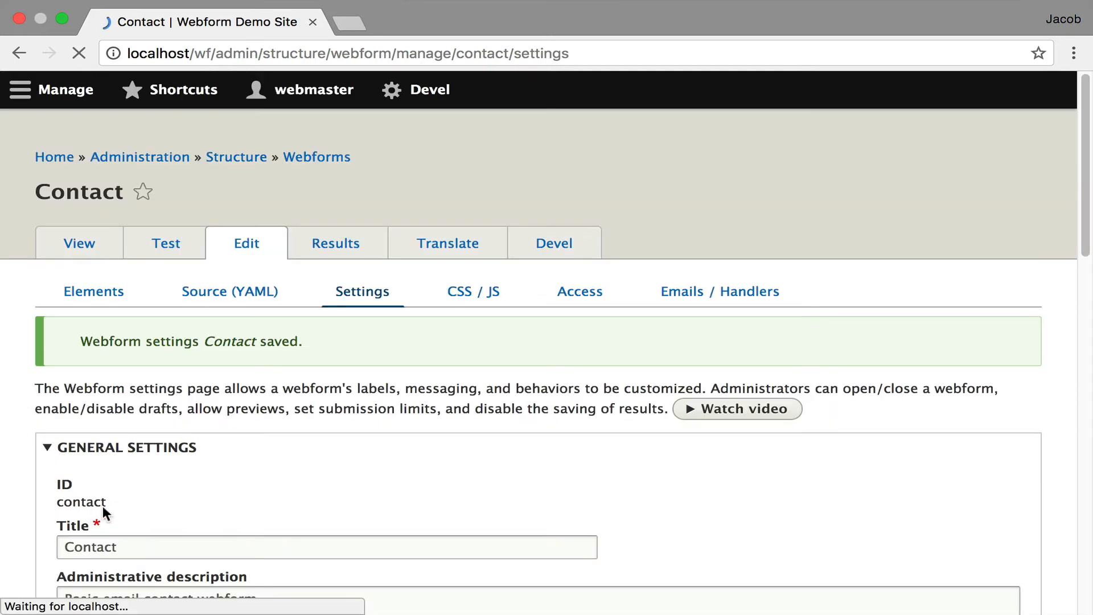
- View the Contact webform page with its notices about drafts and previous submissions
click(88, 280)
scroll(425, 422, down, 3)
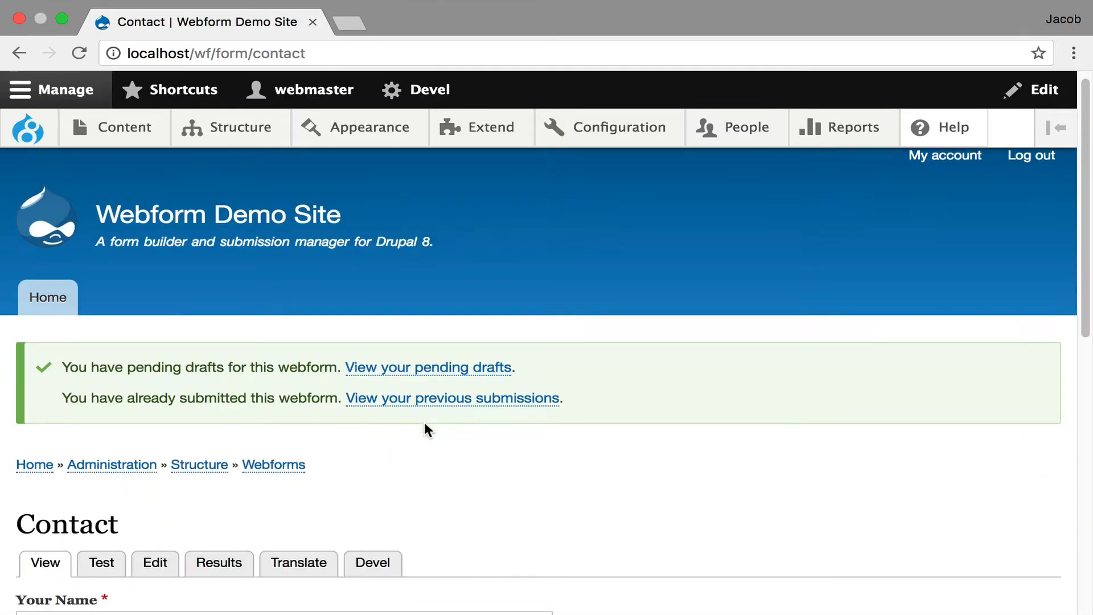
scroll(501, 408, up, 3)
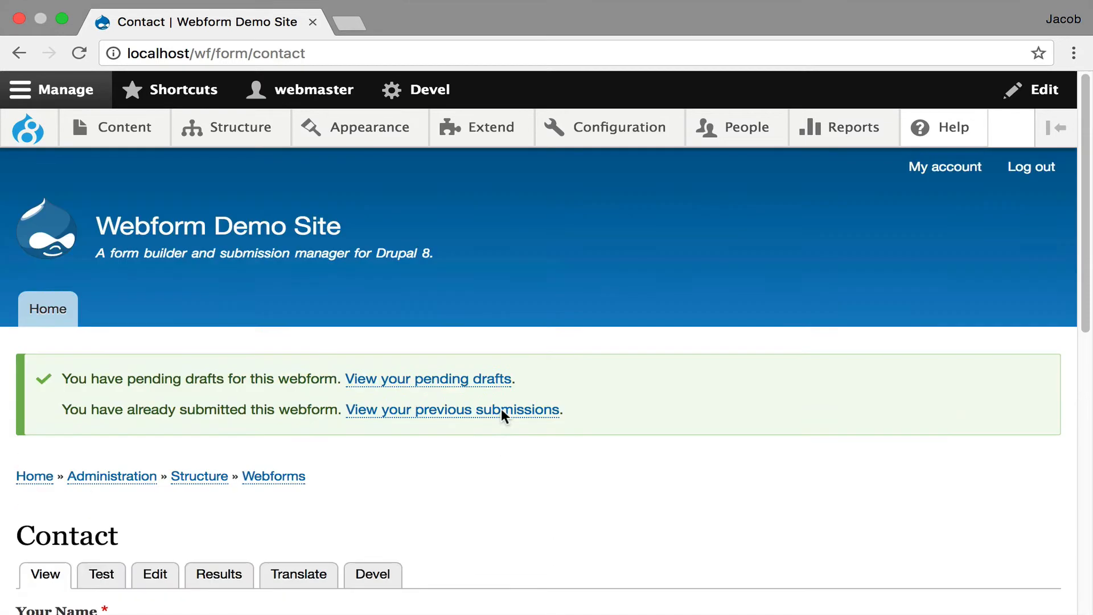
- In the block layout, start placing the Webform submission limits block in the Sidebar second region, filtering the blocks by "web"
mouse_move(267, 146)
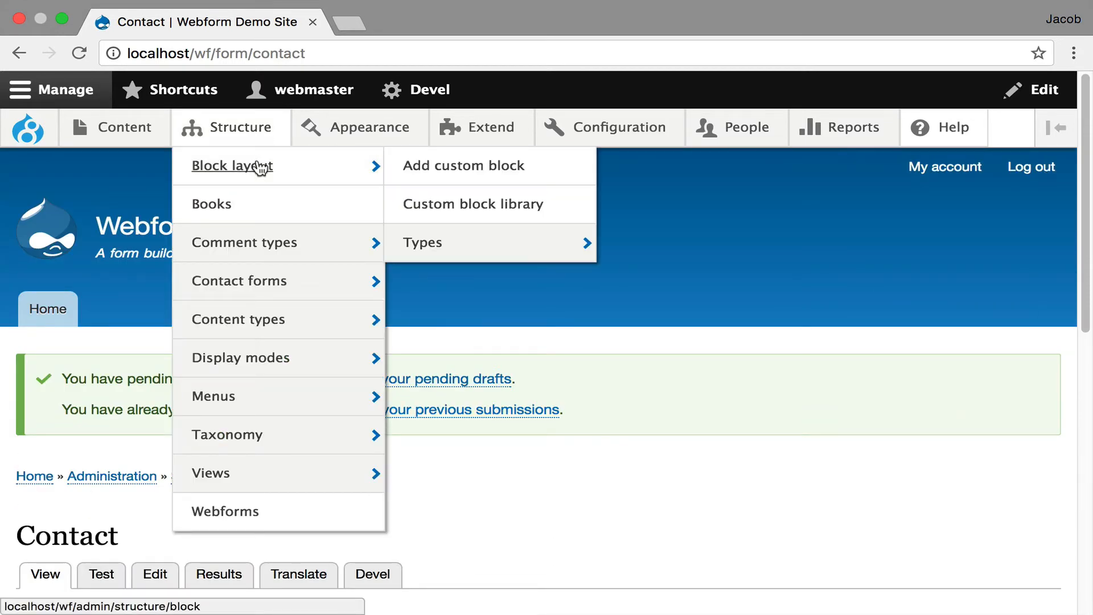
click(333, 166)
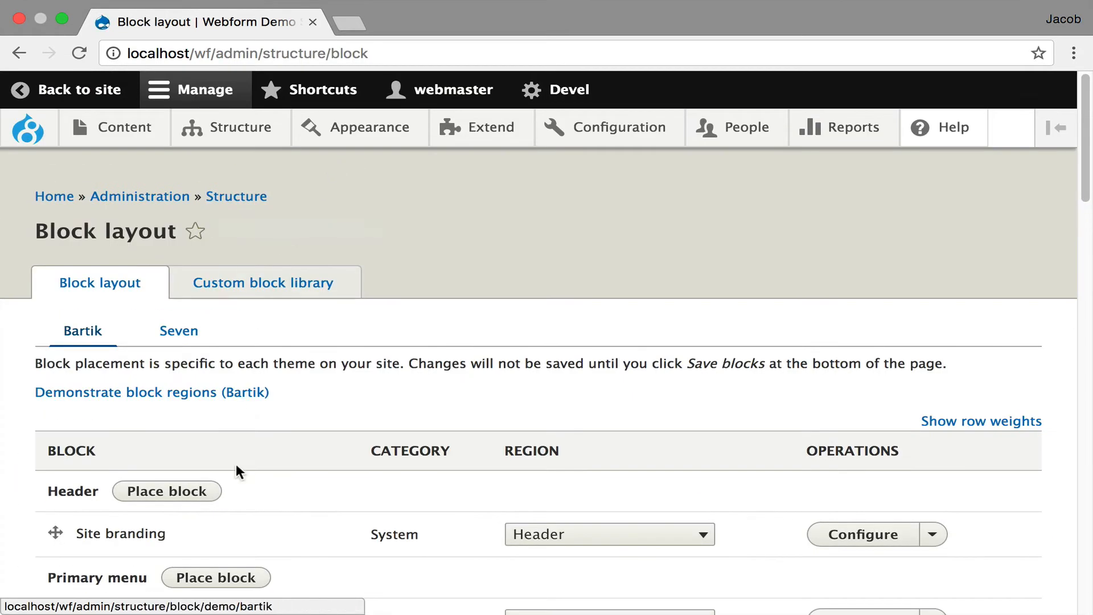
scroll(241, 446, down, 10)
scroll(240, 439, down, 5)
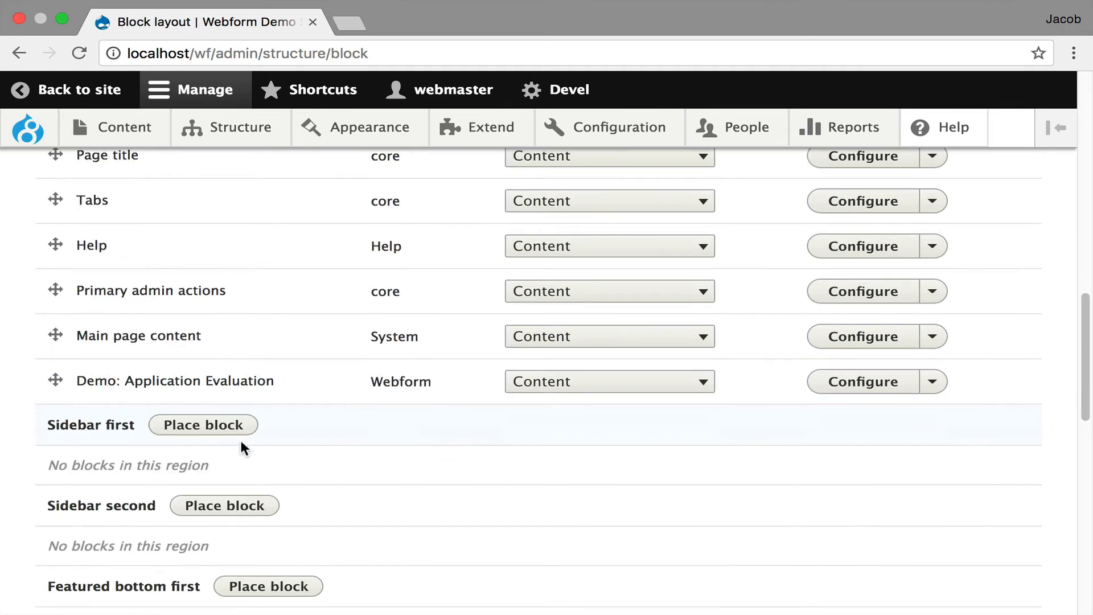
click(228, 503)
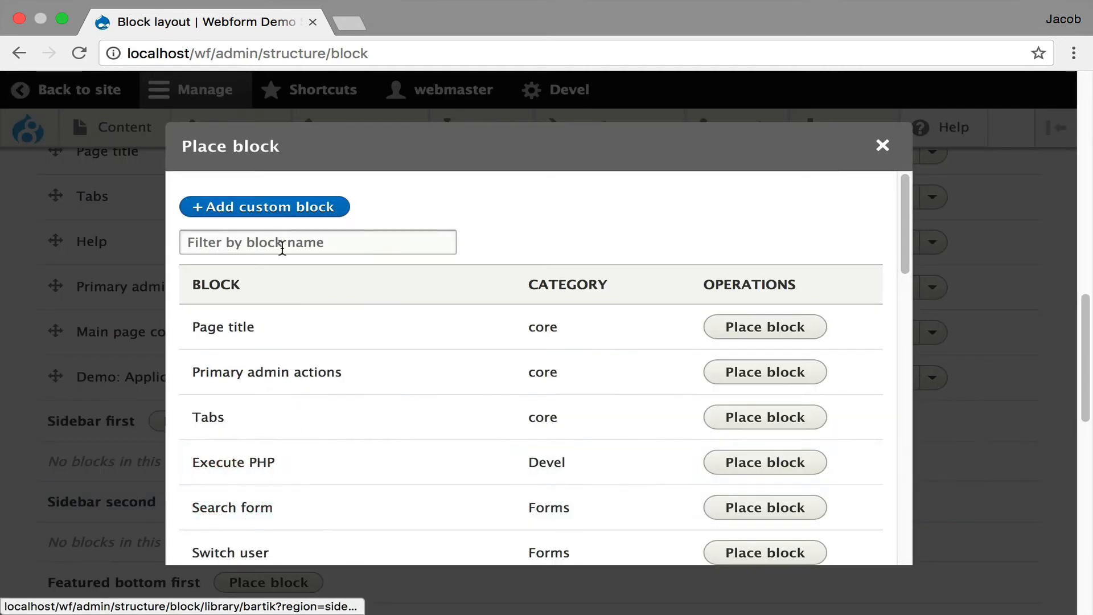
text(web)
click(771, 374)
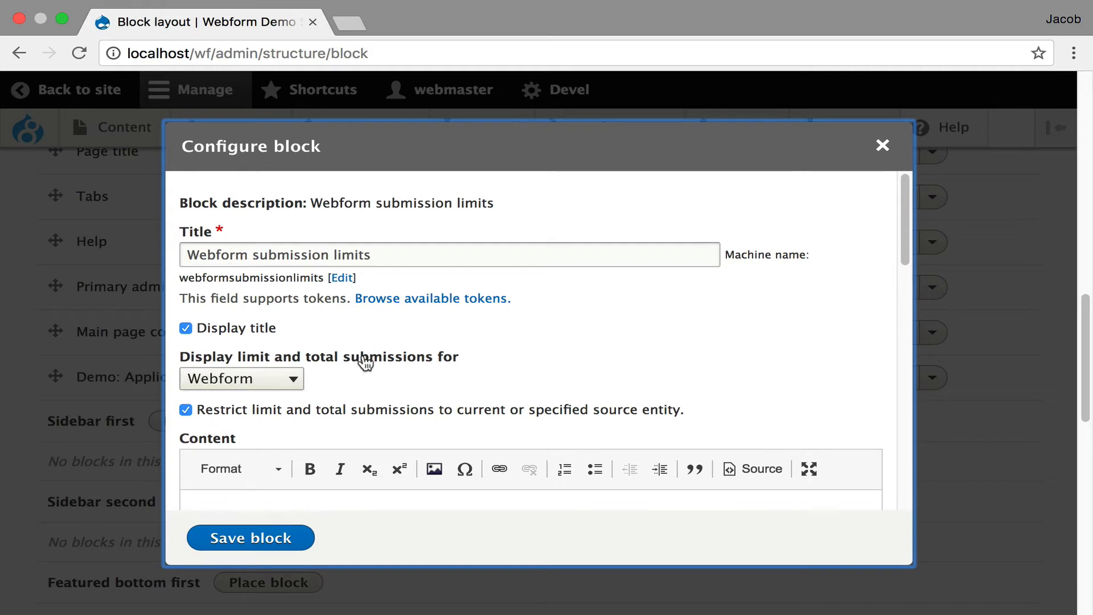
- Turn off restricting the block's limit and total submissions to the current or specified source entity
scroll(364, 362, down, 1)
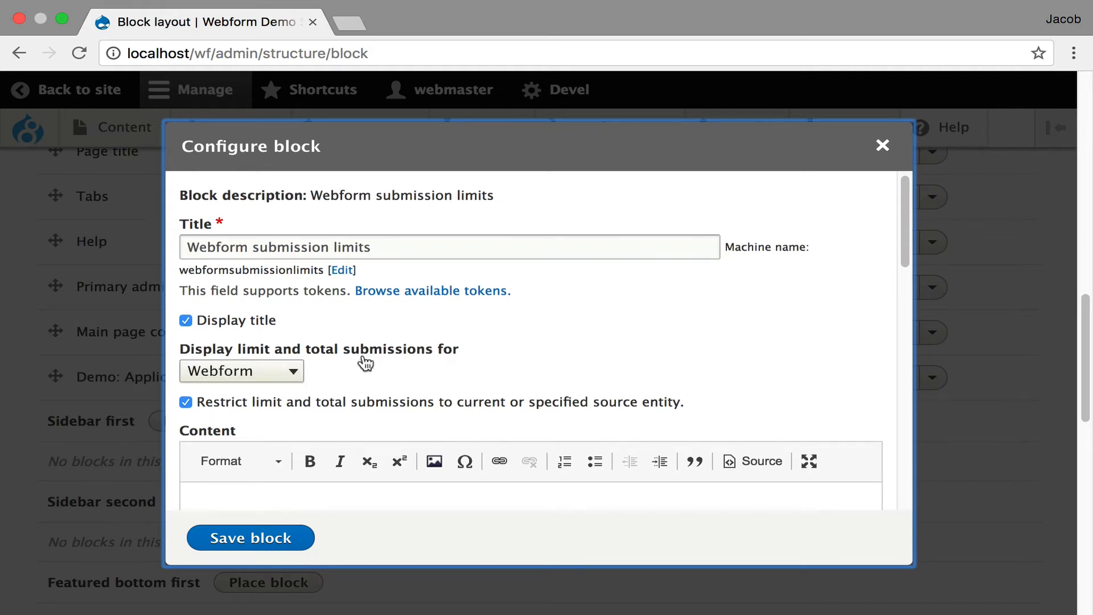
click(357, 404)
scroll(351, 392, down, 4)
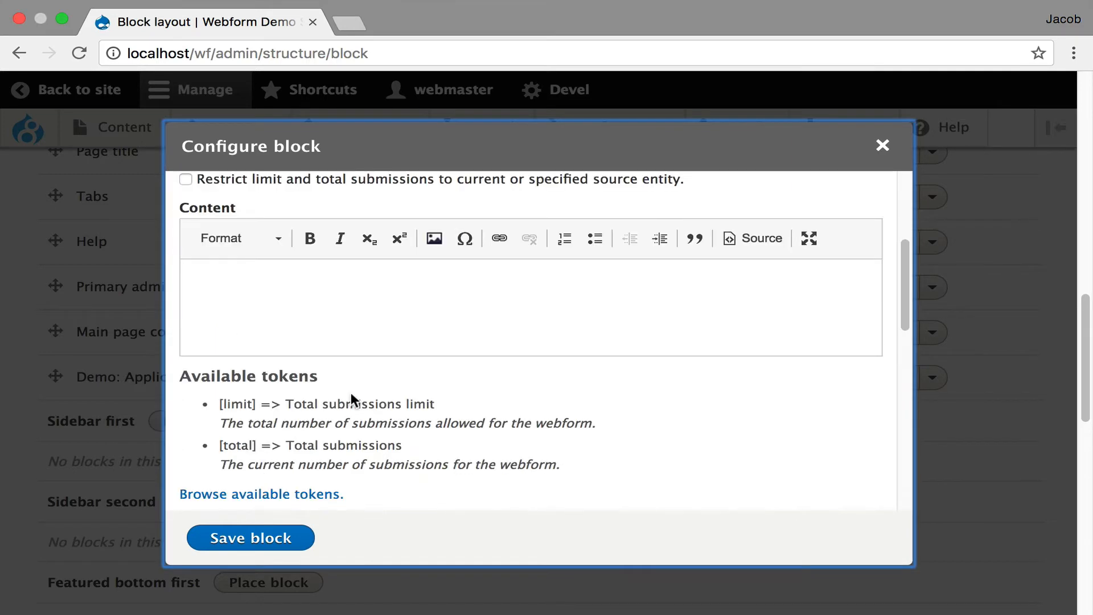
scroll(275, 386, down, 2)
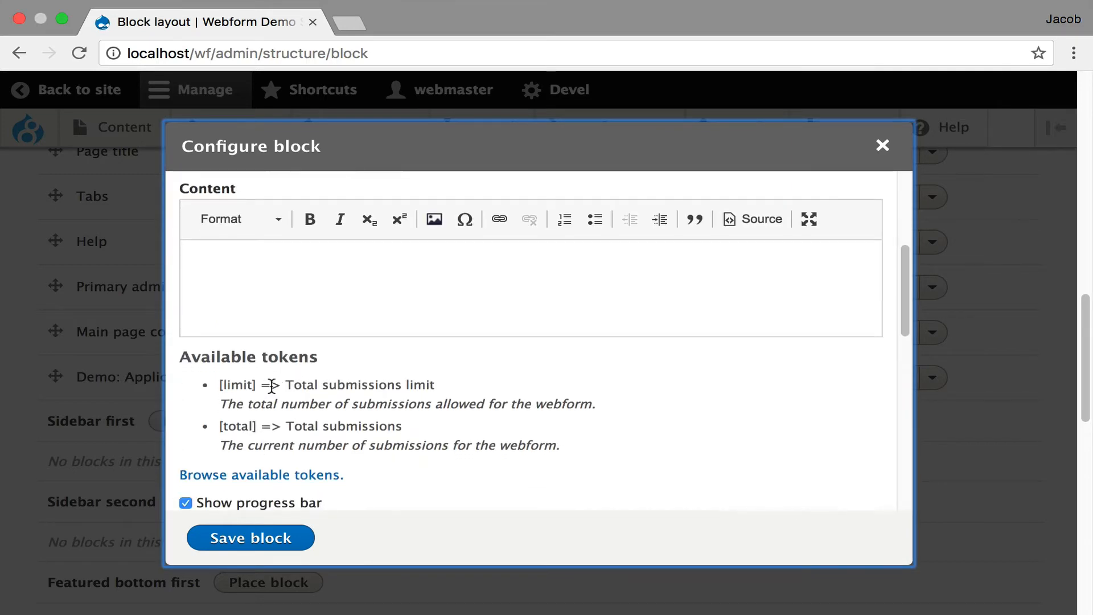
- Set the progress bar label to "[limit] limit", copying the limit token from the available tokens
scroll(272, 386, down, 4)
drag(259, 290, 220, 291)
key(super+c)
click(219, 456)
key(super+v)
text(limit)
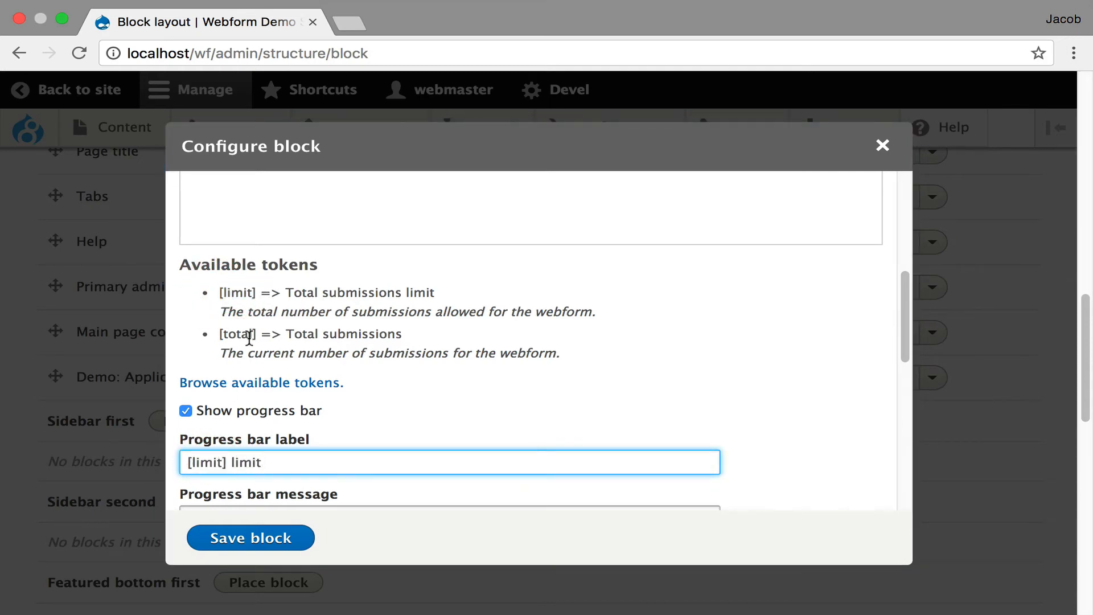
- Set the progress bar message to "[total] total", copying the total token from the available tokens
drag(256, 337, 220, 337)
key(super+c)
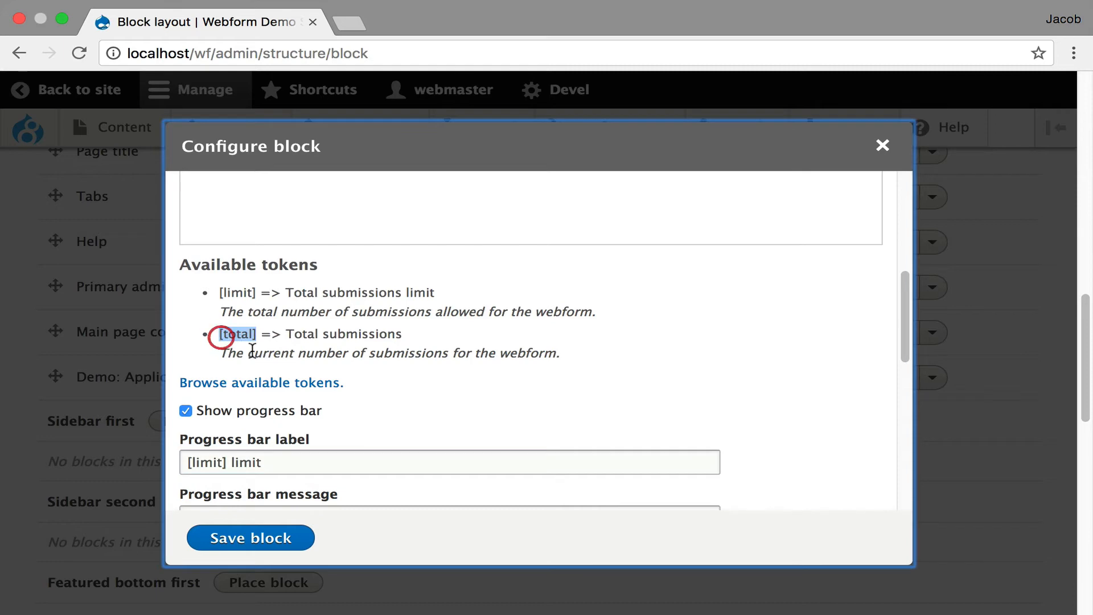
scroll(256, 353, down, 3)
click(191, 411)
key(super+v)
text(titak)
key(BackSpace)
key(BackSpace)
key(BackSpace)
text(otal)
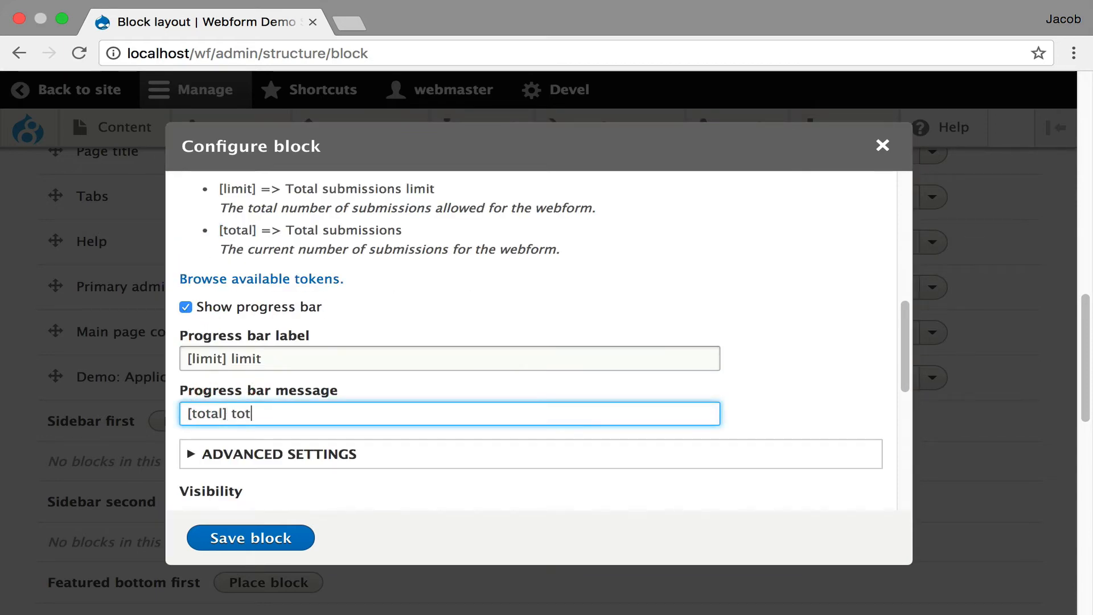
- Clear the progress bar message and save the Webform submission limits block
key(super+a)
key(BackSpace)
click(305, 354)
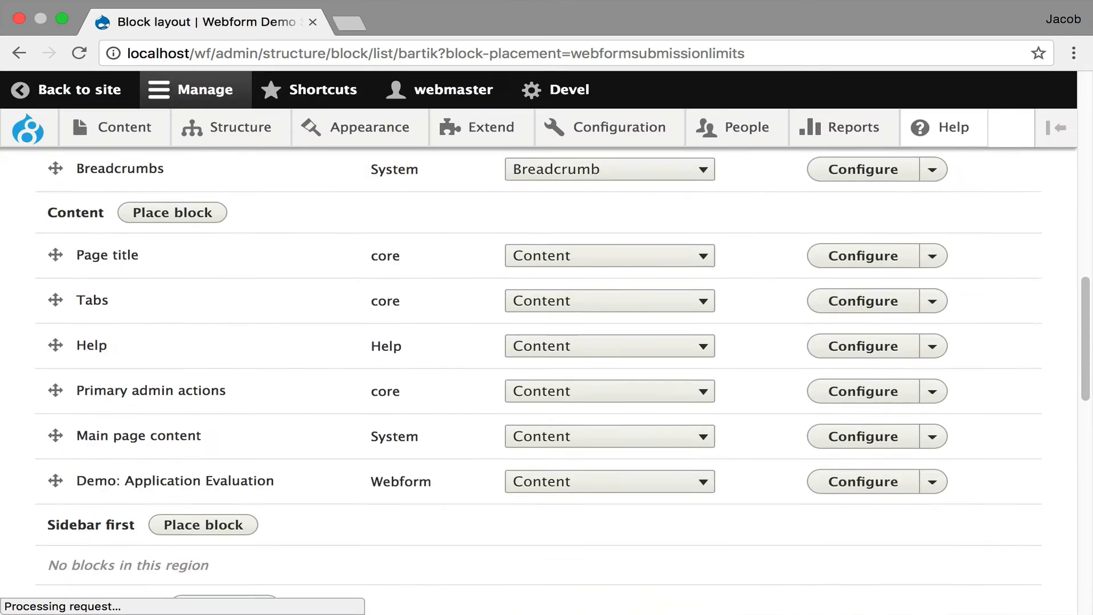
- Reopen the Webform submission limits block's configuration and move "[limit] limit" from the progress bar label to the progress bar message
click(859, 514)
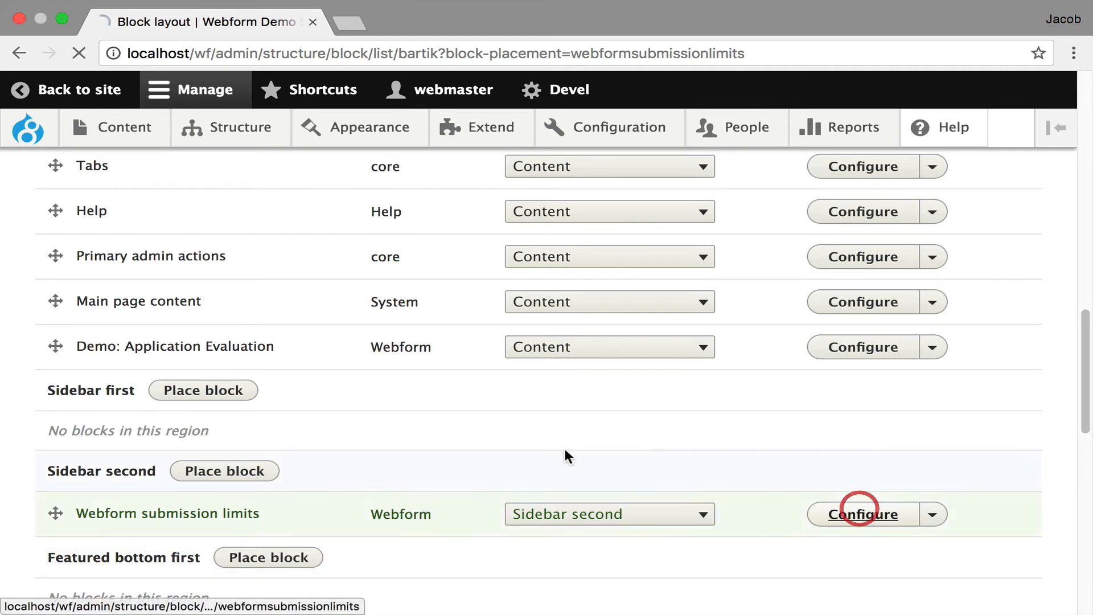
scroll(320, 371, down, 10)
click(148, 455)
key(super+a)
key(super+c)
key(BackSpace)
click(150, 503)
key(super+v)
- Set the progress bar label to "[total] limit" and save the block
click(113, 459)
text([])
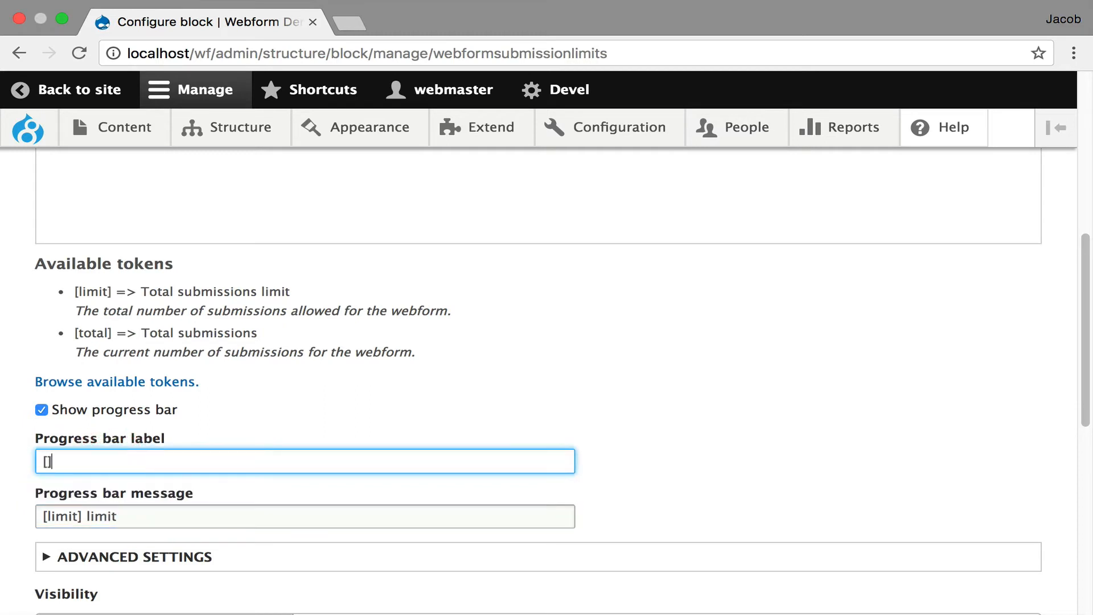
text(total)
key(Right)
text(limit)
scroll(298, 398, down, 2)
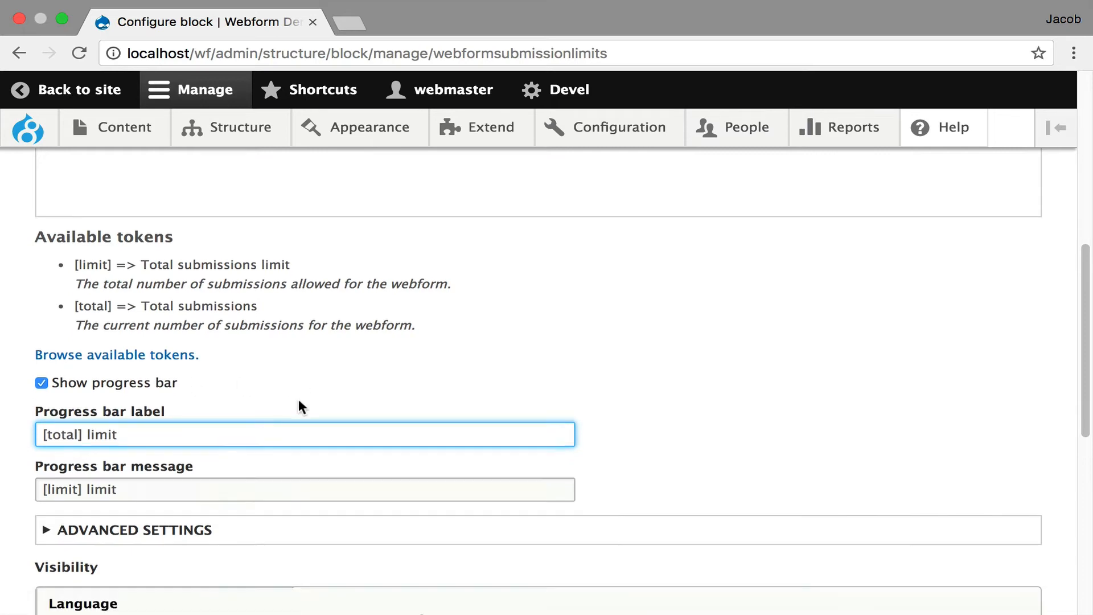
scroll(299, 400, down, 1)
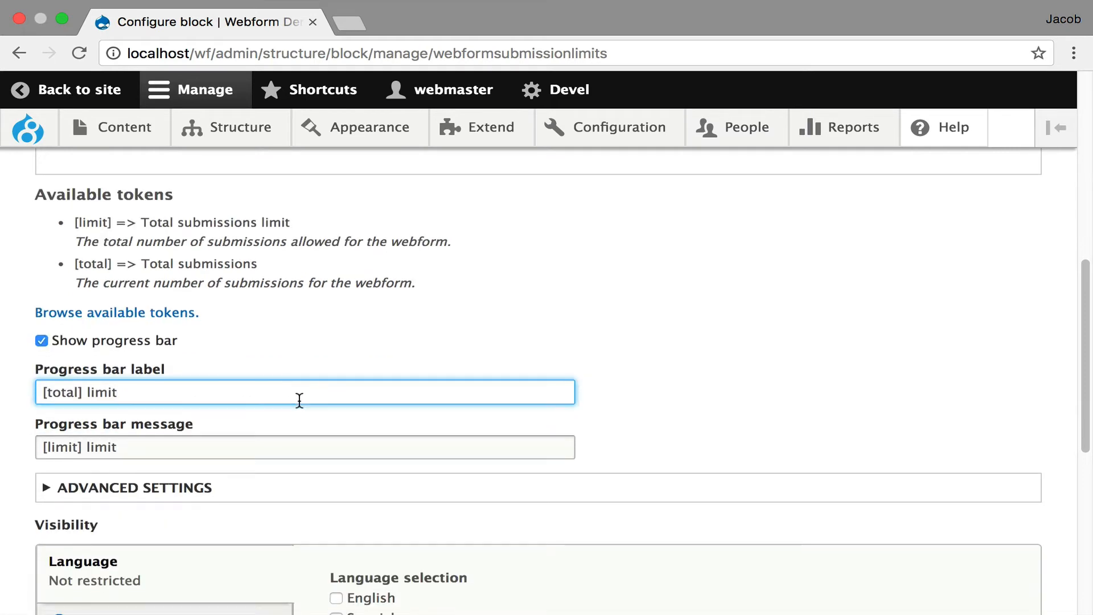
scroll(298, 401, down, 10)
click(133, 511)
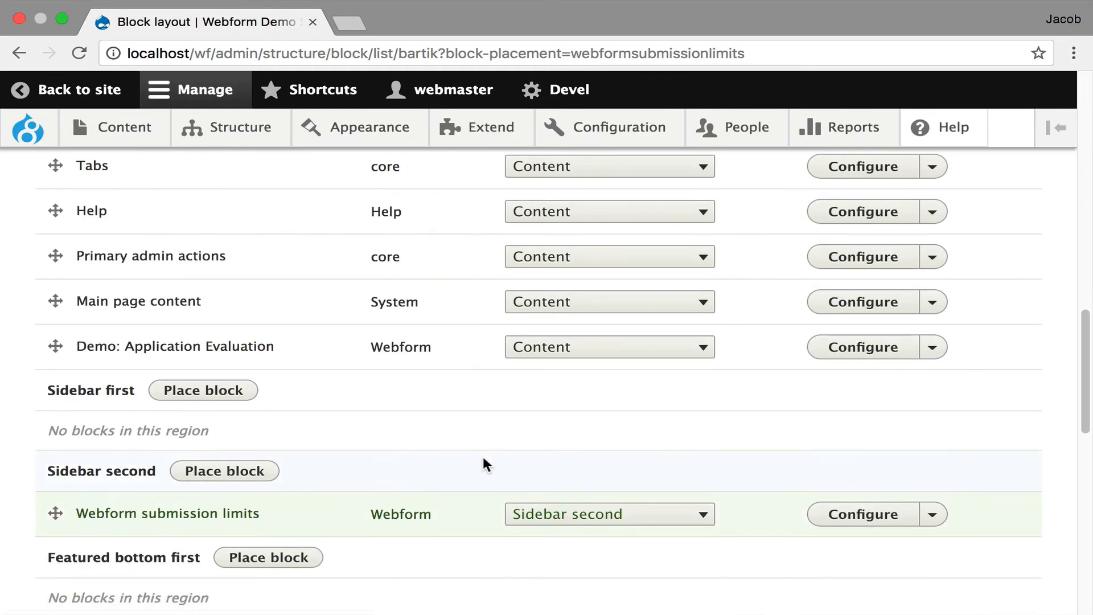
- Place another Webform submission limits block in the Sidebar second region, filtering the block list by "webf"
click(220, 471)
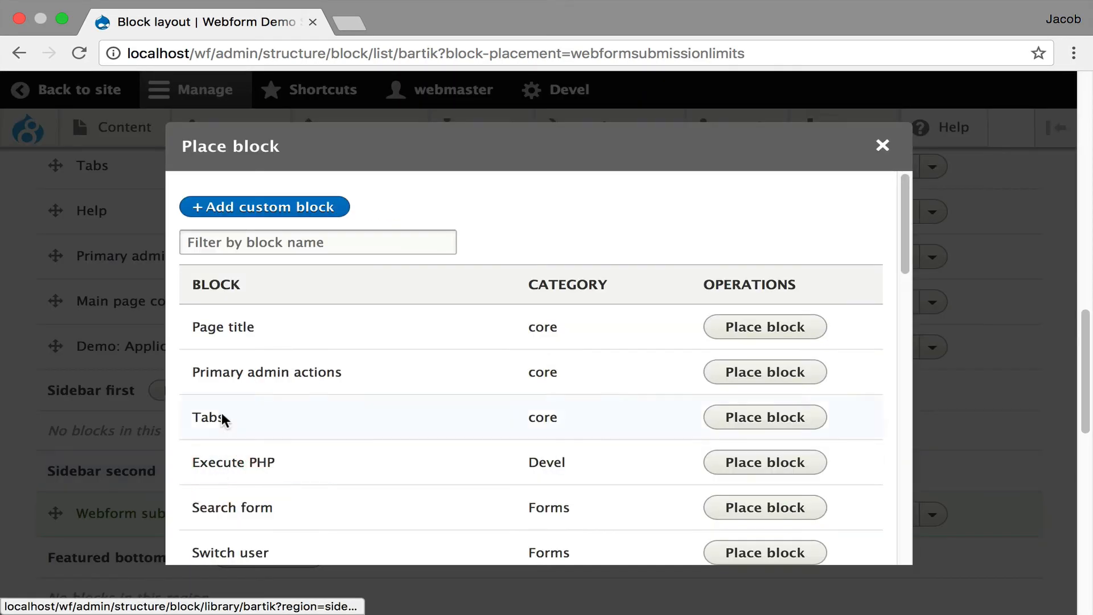
scroll(481, 382, down, 8)
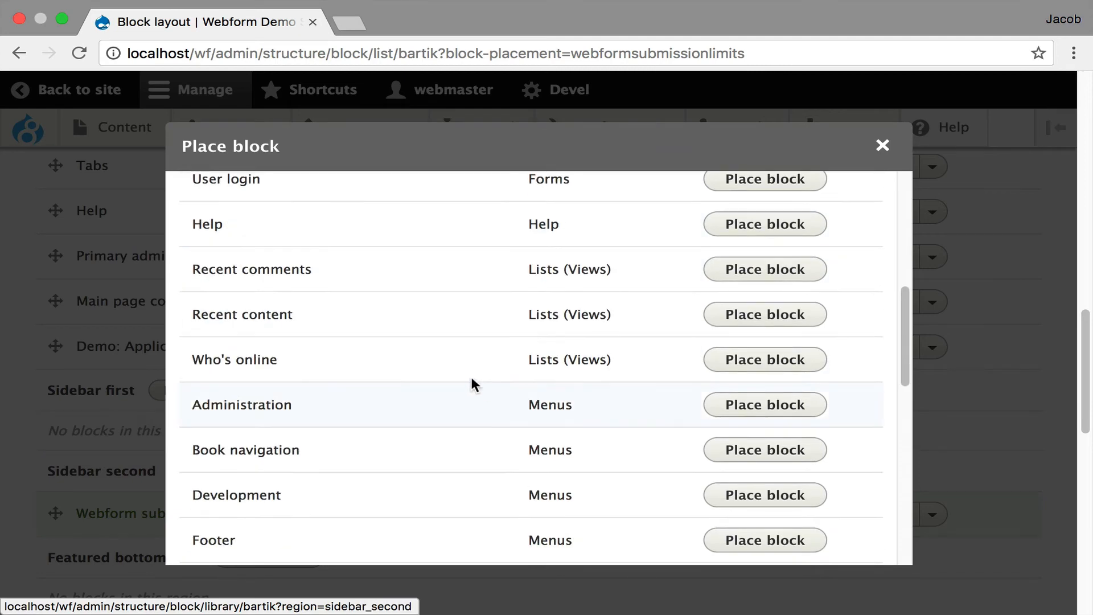
scroll(477, 380, up, 8)
click(283, 246)
text(webf)
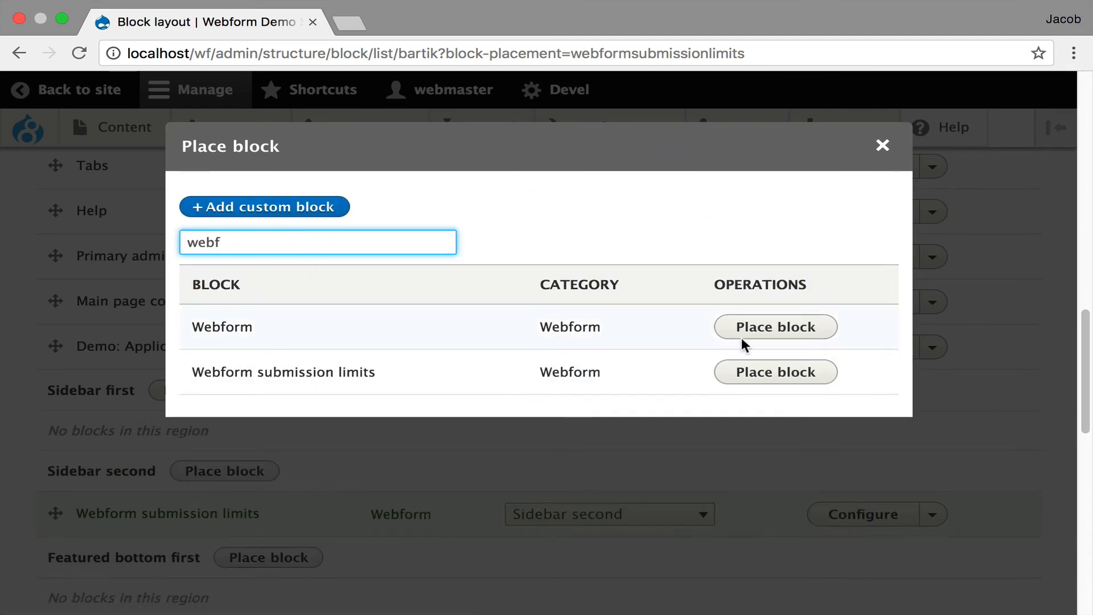
click(766, 373)
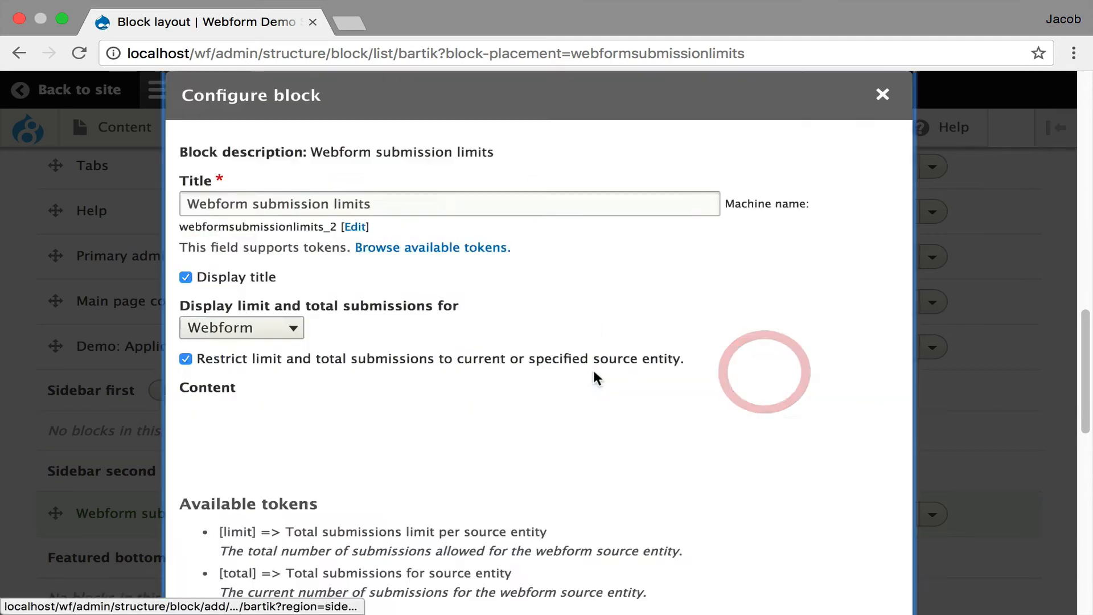
- Display the limit and total submissions for the Current user, without restricting them to the current or specified source entity
click(269, 379)
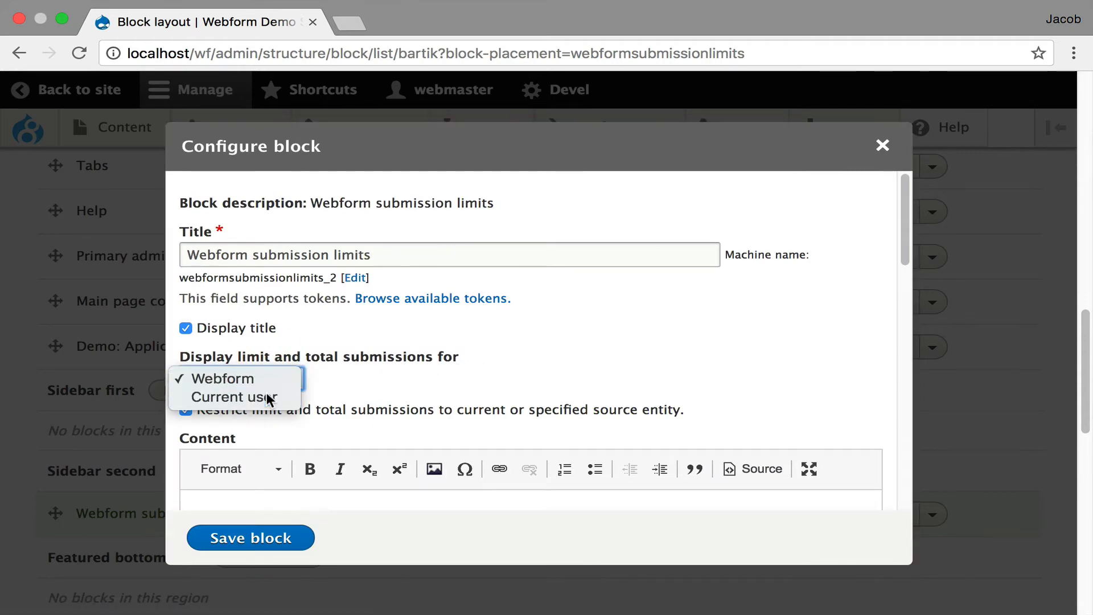
click(267, 395)
click(308, 409)
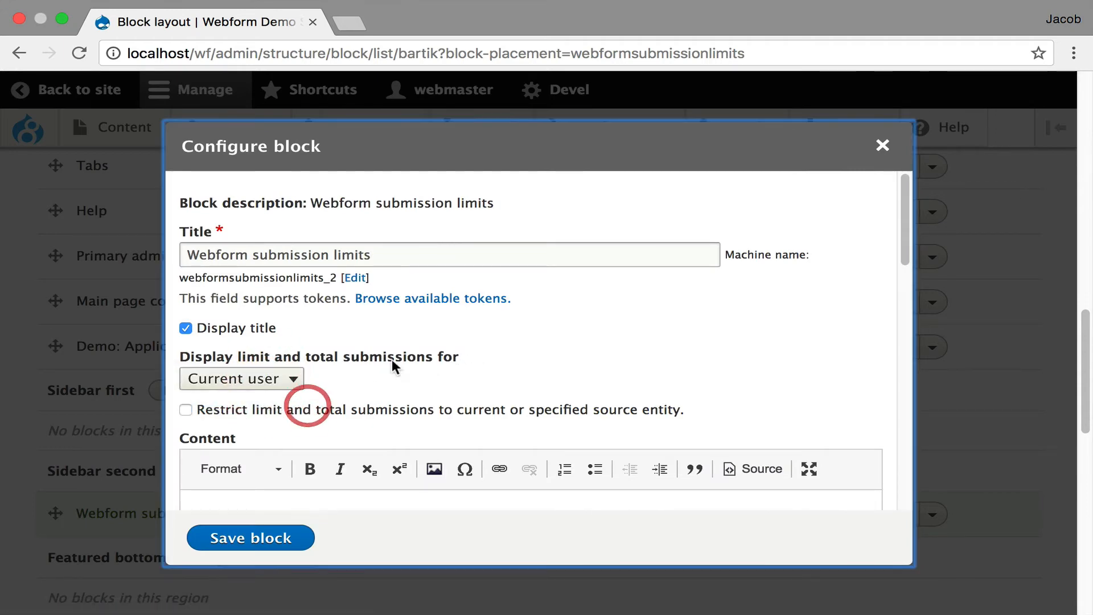
scroll(398, 361, down, 6)
scroll(394, 357, down, 3)
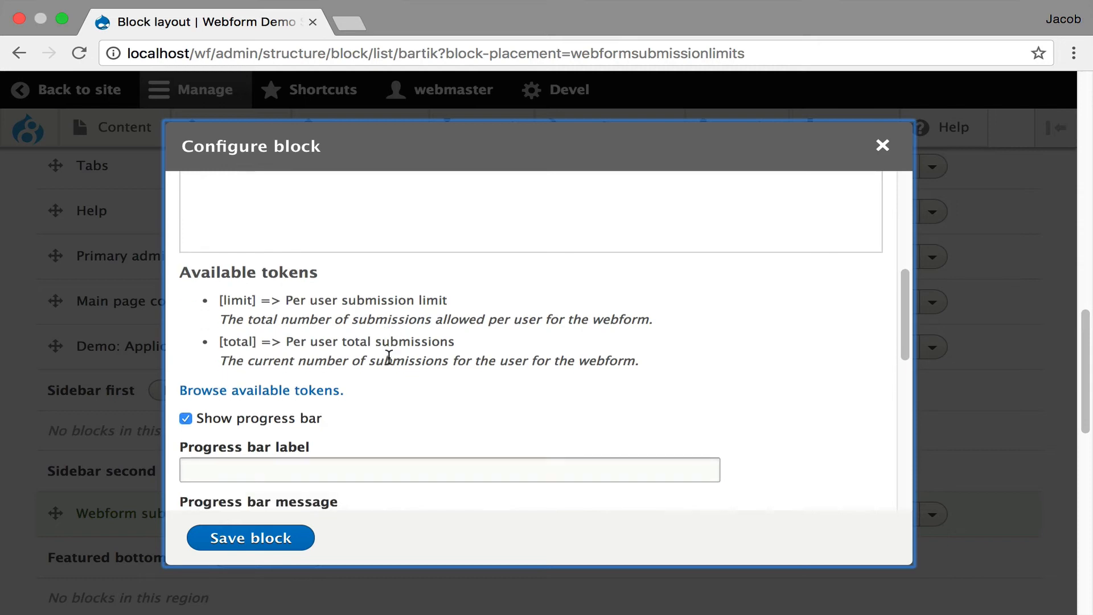
- Keep the progress bar shown and set its label to "[total] total"
click(312, 419)
click(313, 409)
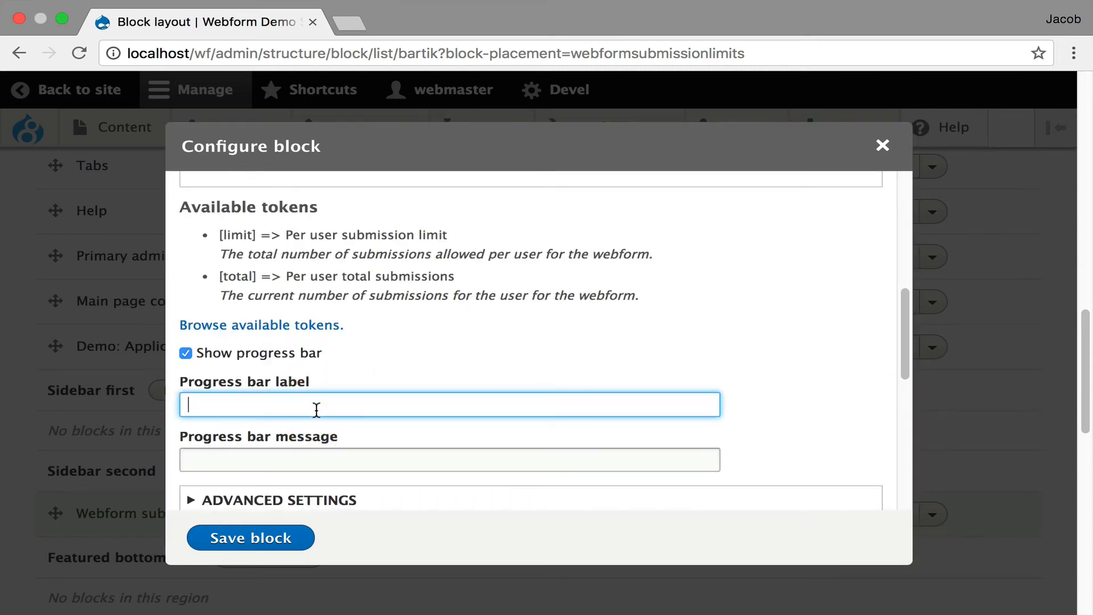
text([tot)
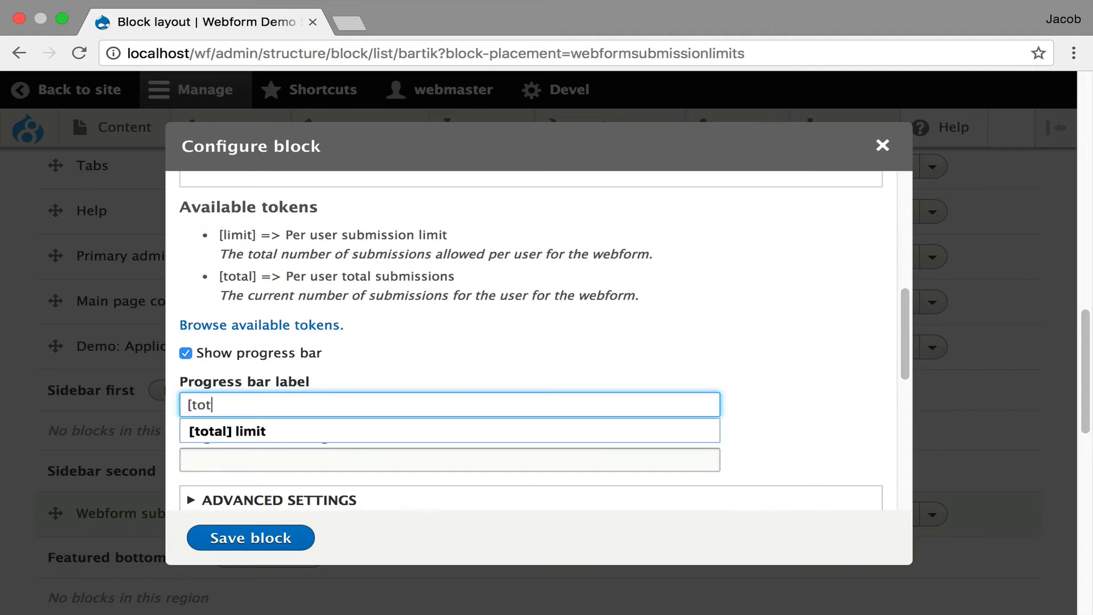
text(al] toal)
key(Tab)
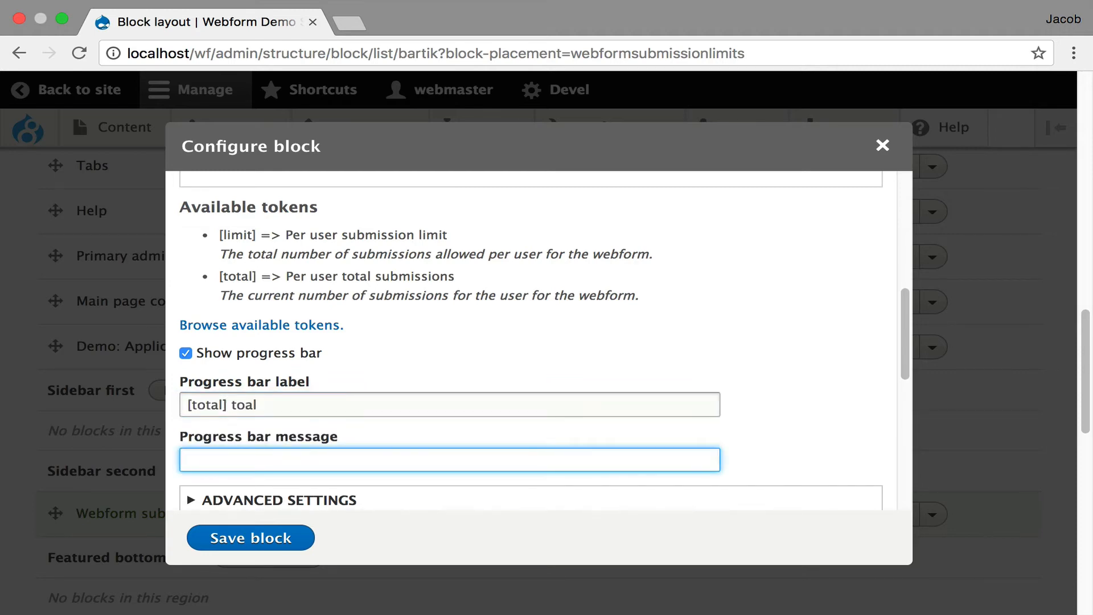
click(243, 405)
text(t)
- Set the progress bar message to "[limit] limit" and save the block in Sidebar second
click(213, 459)
text([limi)
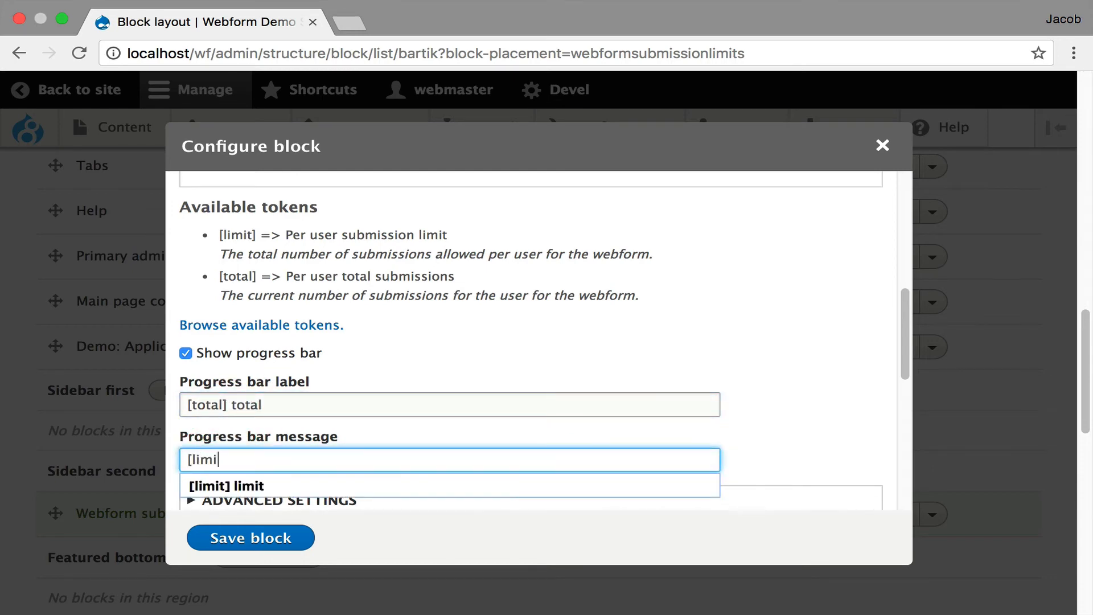
text(t])
key(Down)
key(Return)
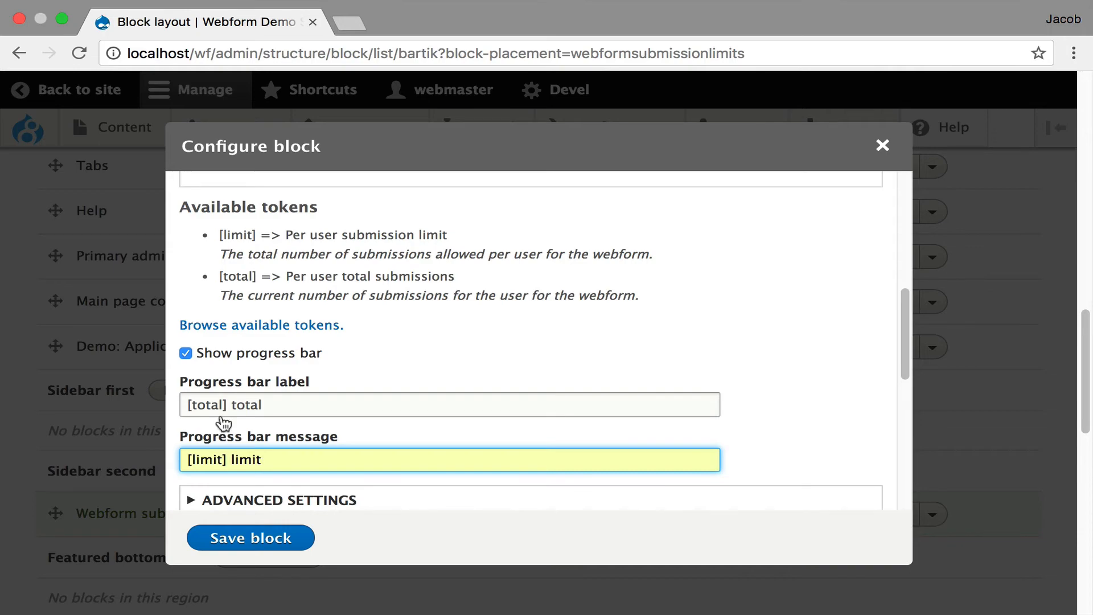
scroll(219, 427, down, 10)
click(278, 537)
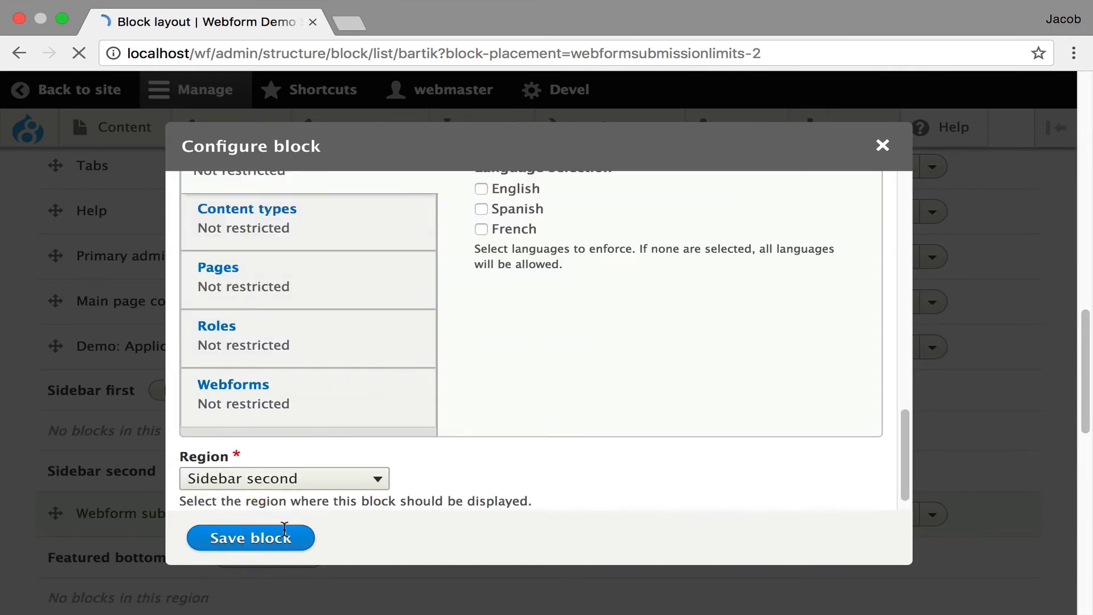
- Open the Contact webform from the list of webforms to view both submission limits blocks
scroll(283, 472, up, 15)
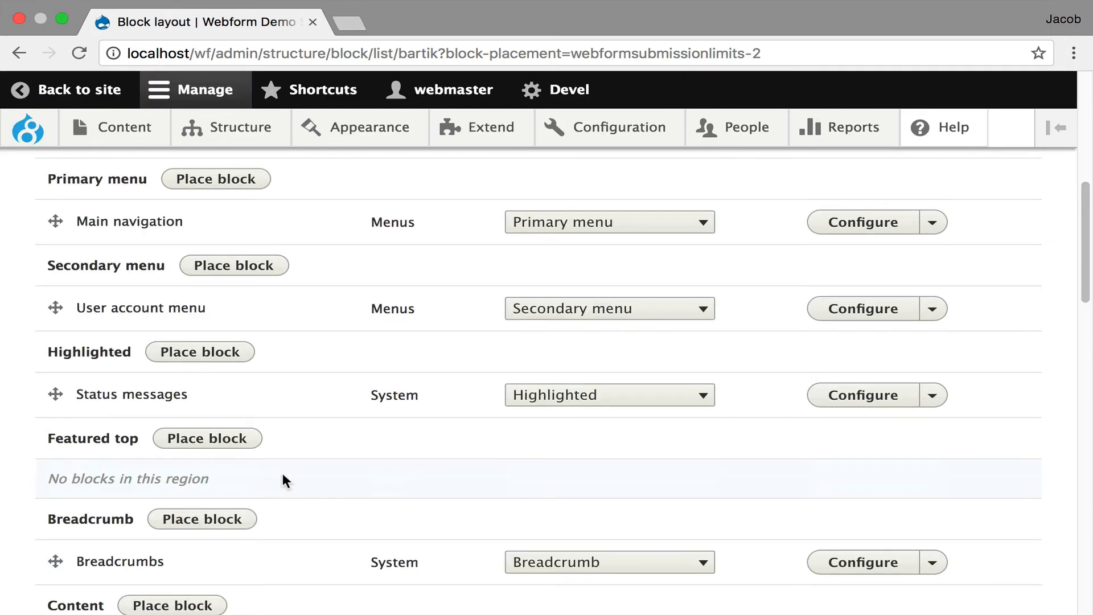
scroll(282, 472, up, 5)
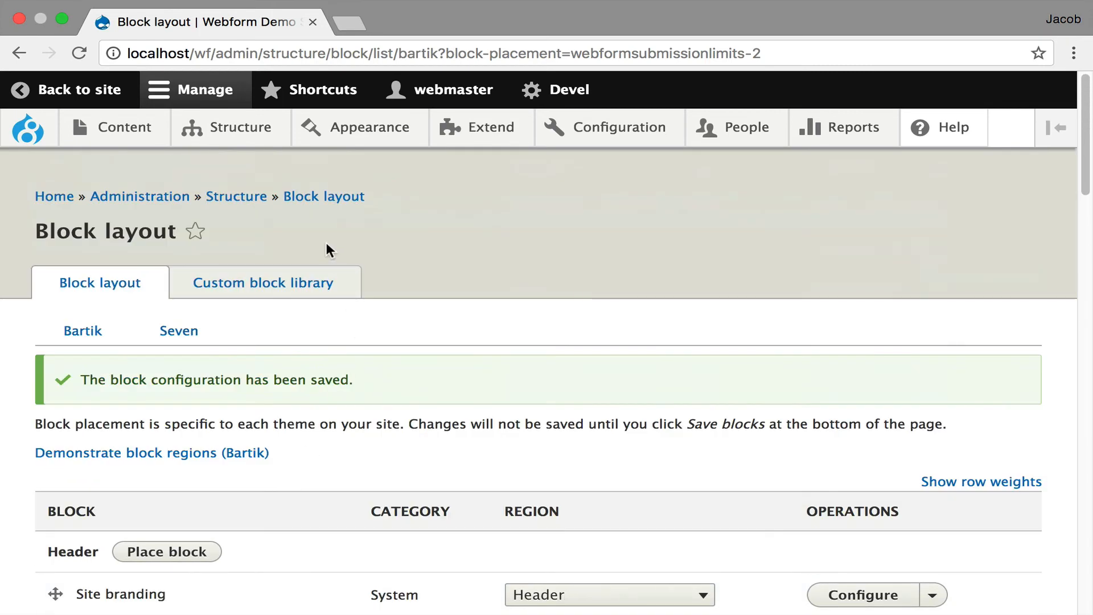
mouse_move(228, 126)
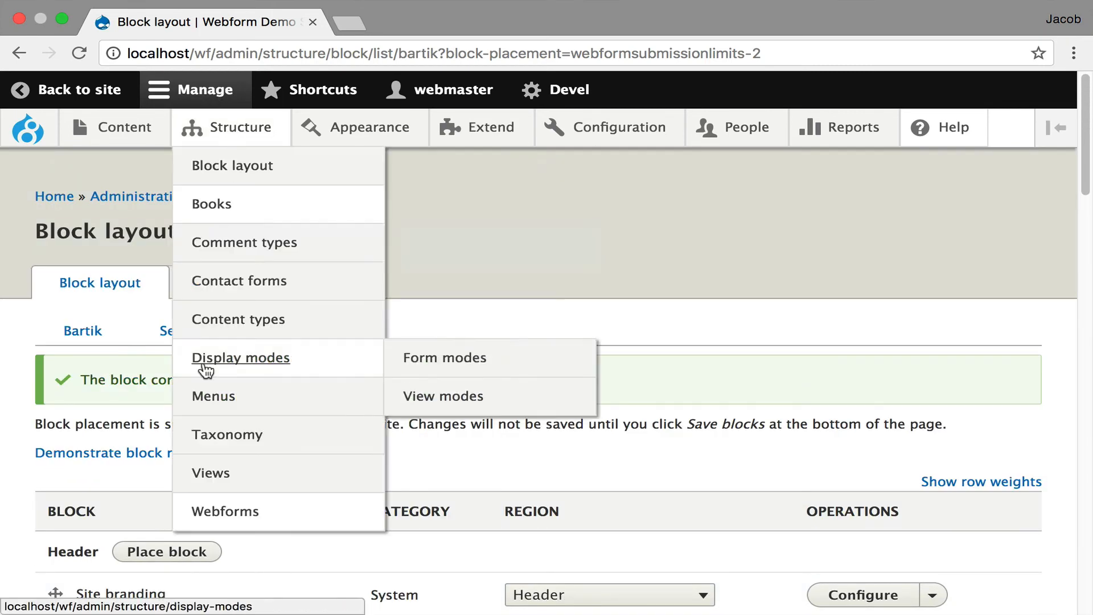
click(227, 511)
scroll(224, 473, down, 3)
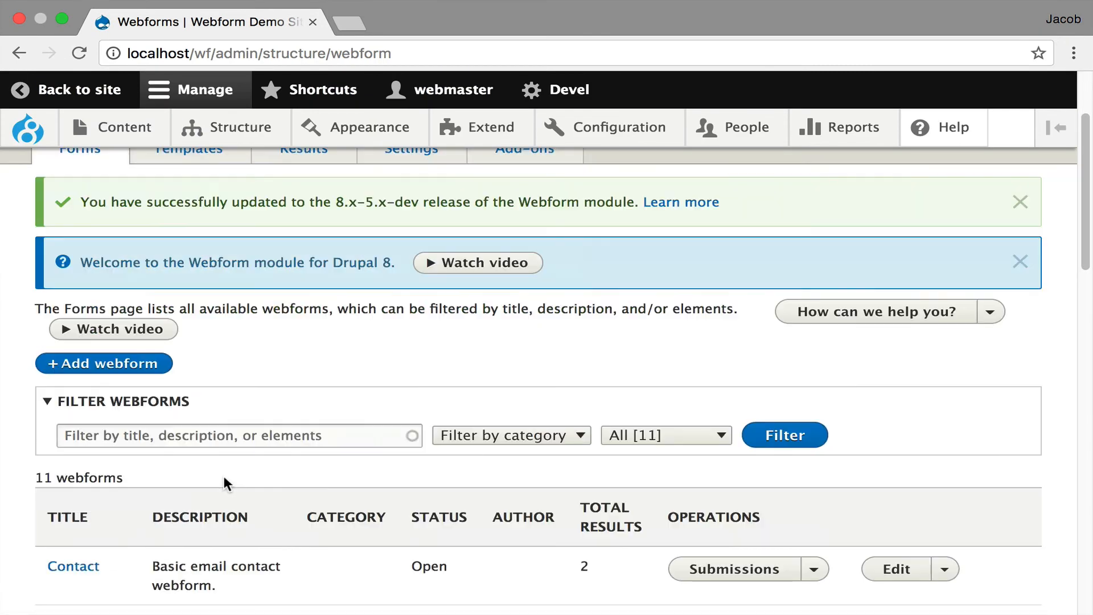
click(59, 571)
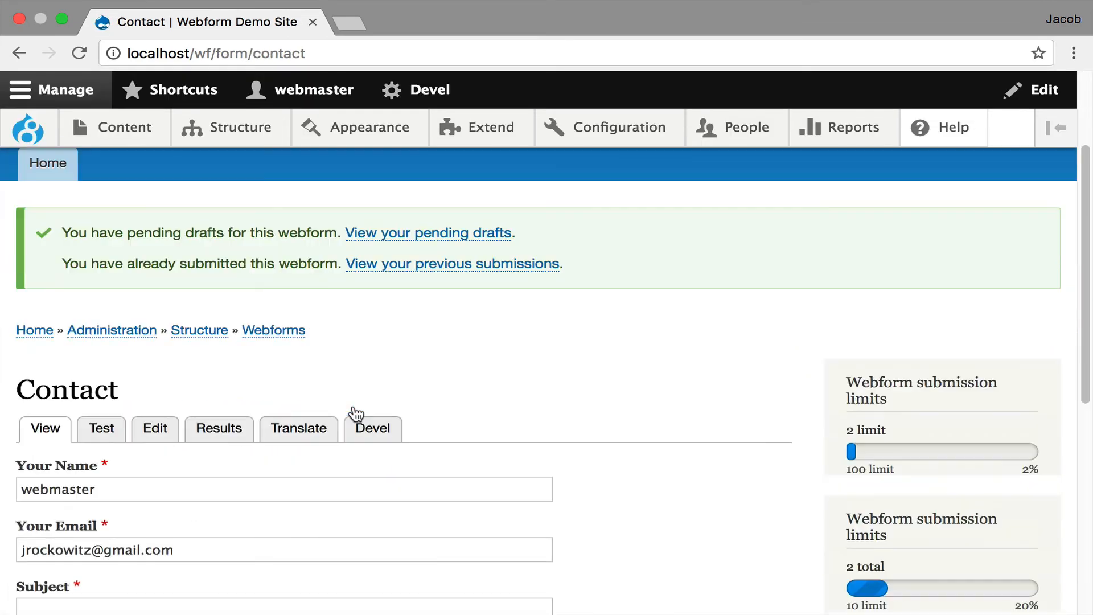
- Submit the Contact webform with its generated test data, and return to the test form to check the limits blocks
scroll(356, 412, down, 5)
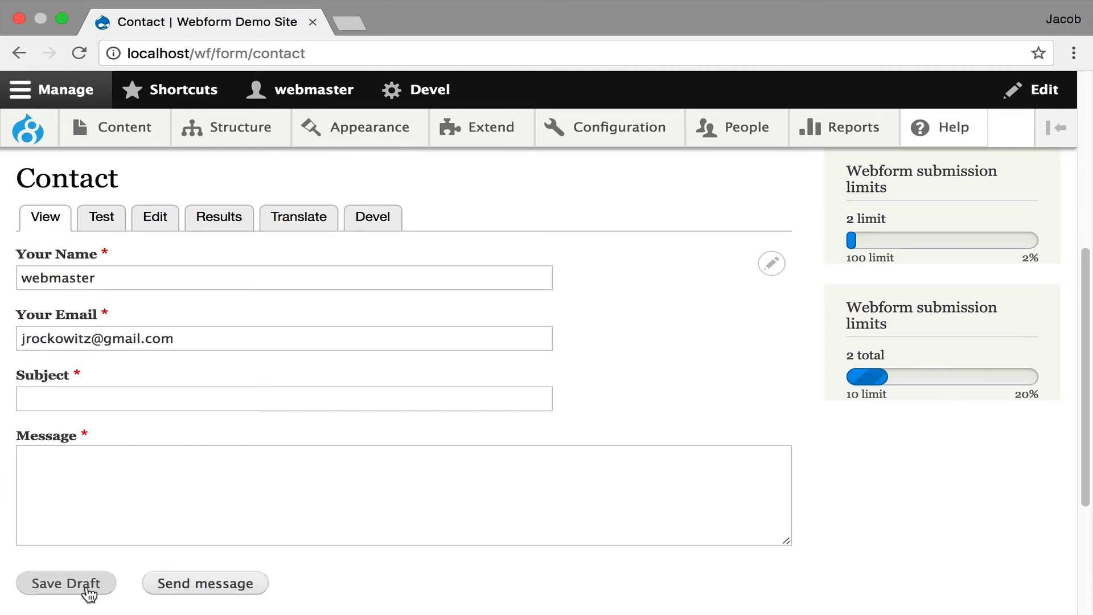
click(193, 580)
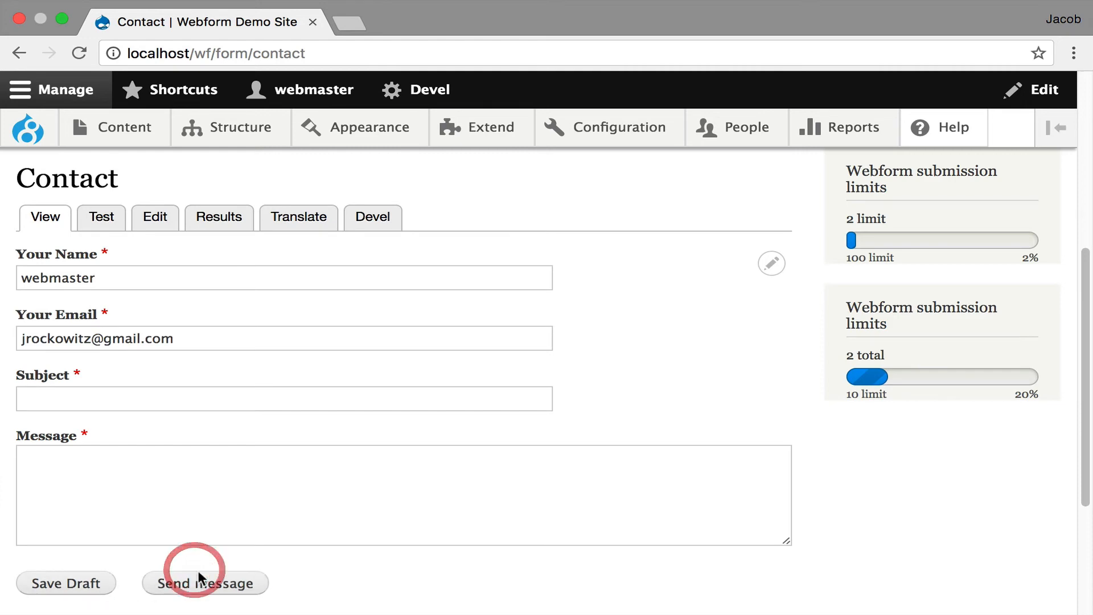
click(100, 219)
scroll(303, 313, down, 8)
click(213, 523)
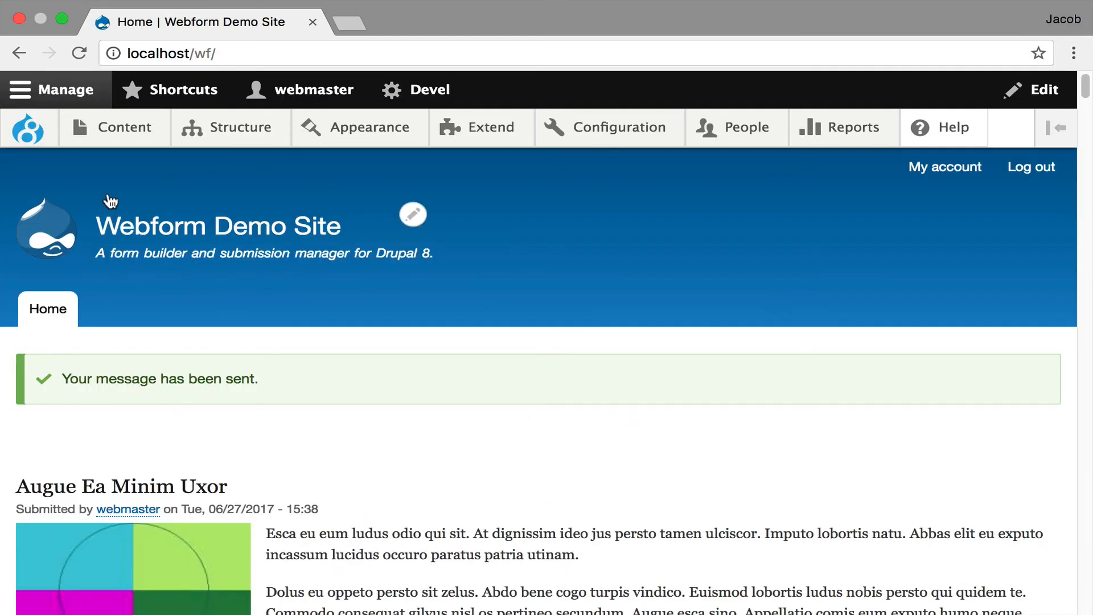
click(21, 53)
scroll(715, 376, up, 5)
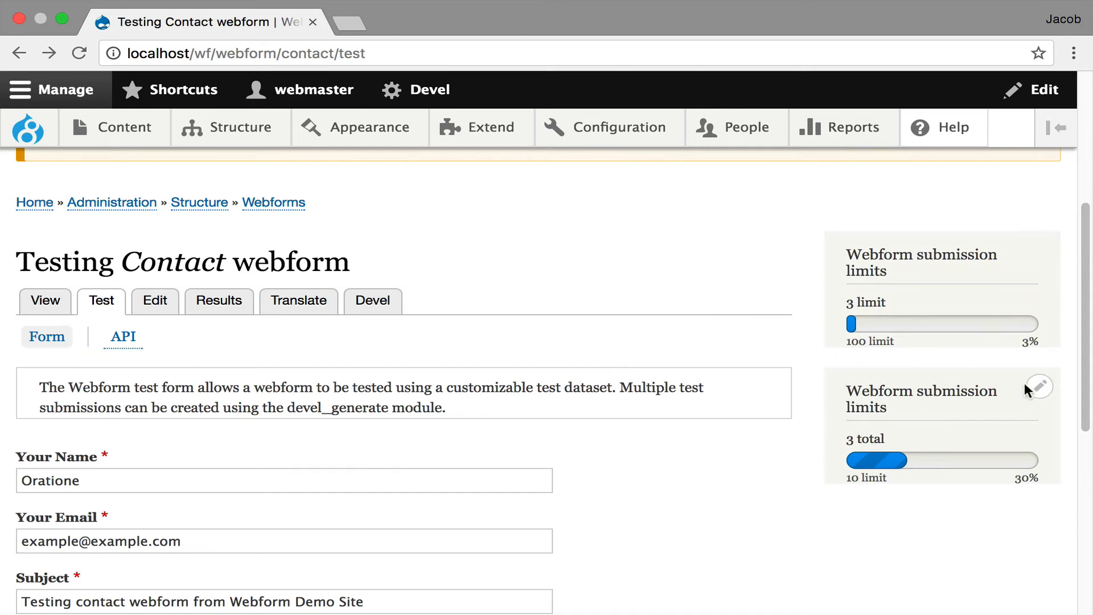
- Open the per-user limits block's configuration, examine the advanced setting for hardcoding a webform, and go back to the site
click(1036, 389)
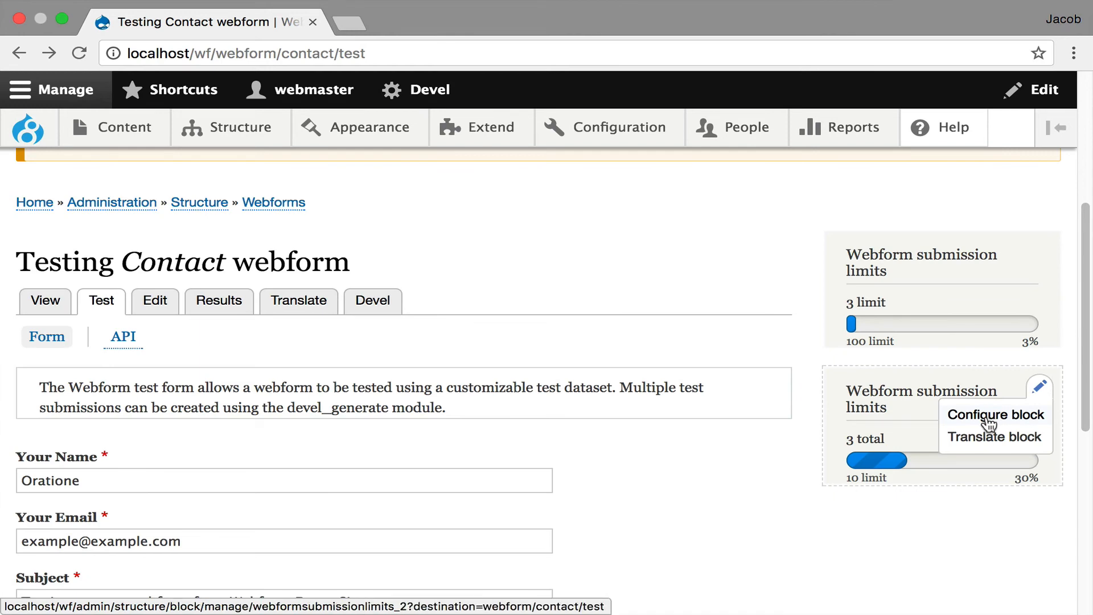
click(987, 420)
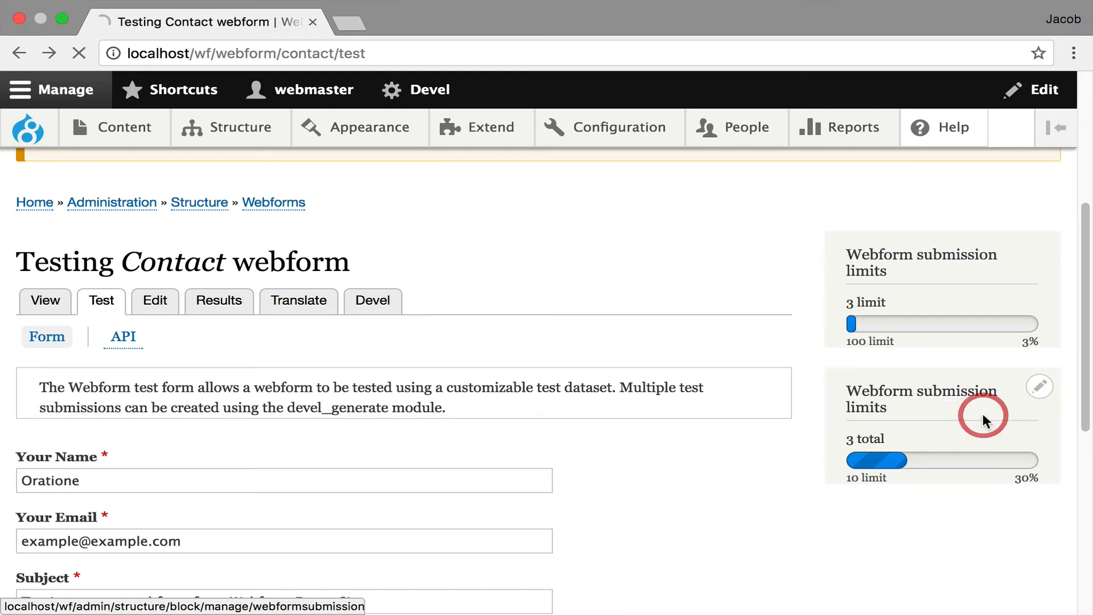
scroll(317, 476, down, 10)
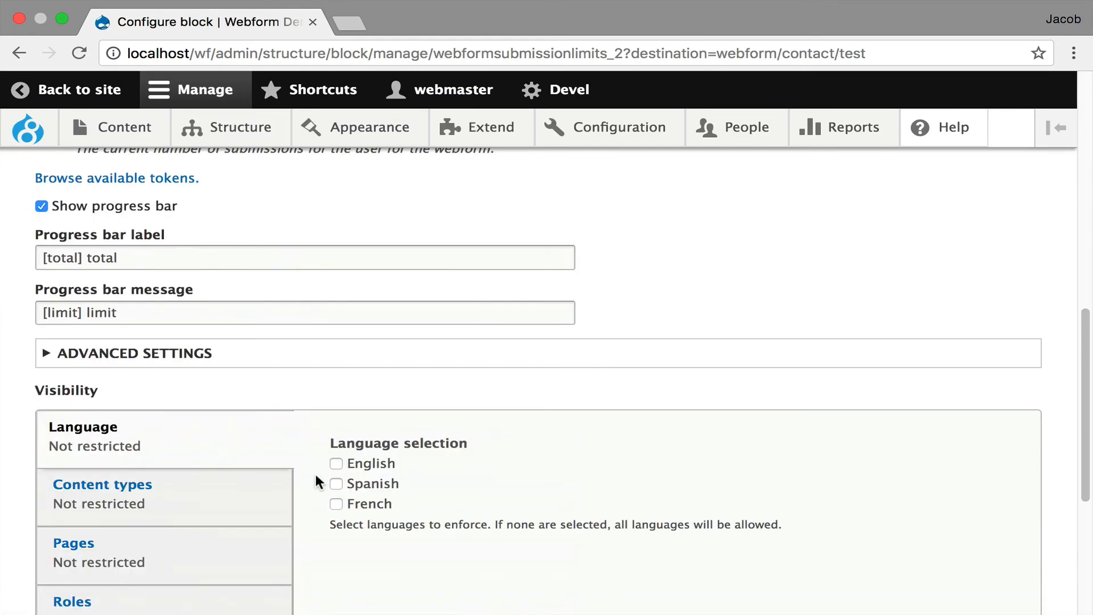
click(230, 356)
click(216, 439)
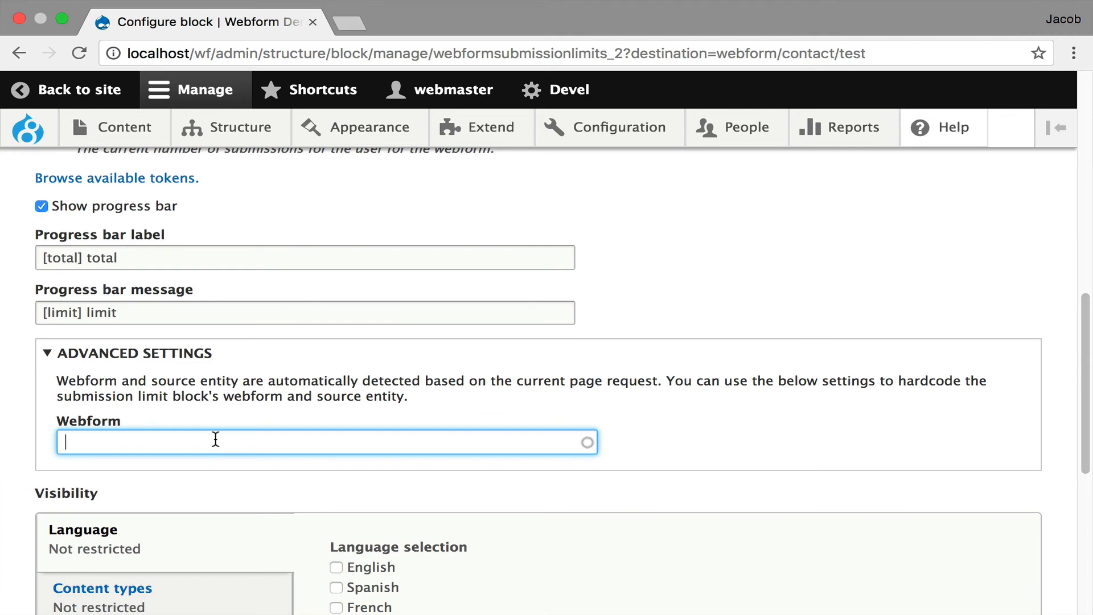
scroll(215, 437, up, 10)
click(67, 91)
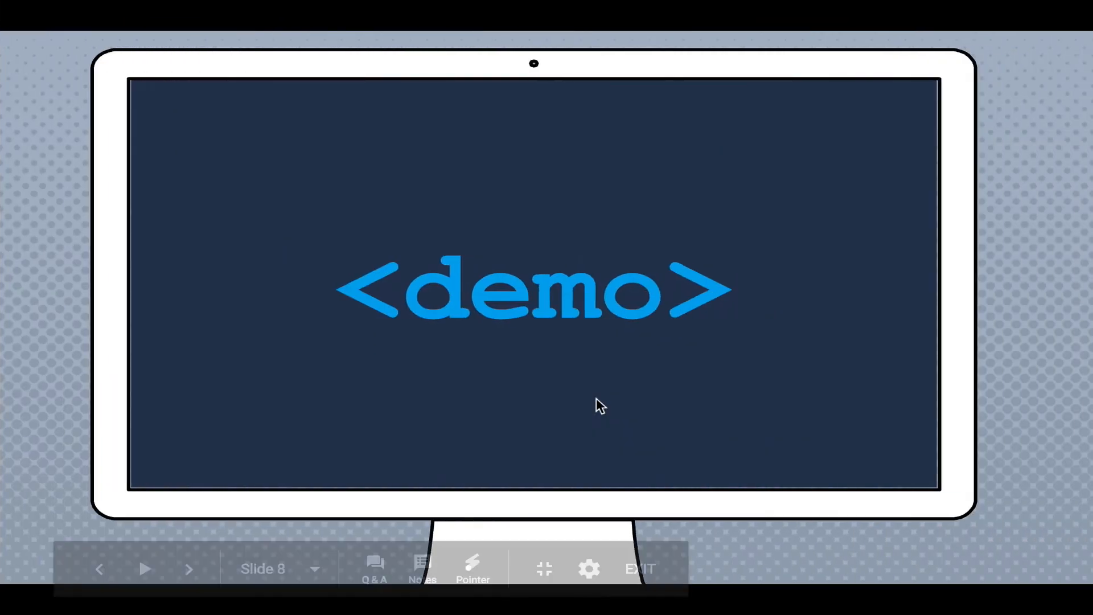
click(596, 398)
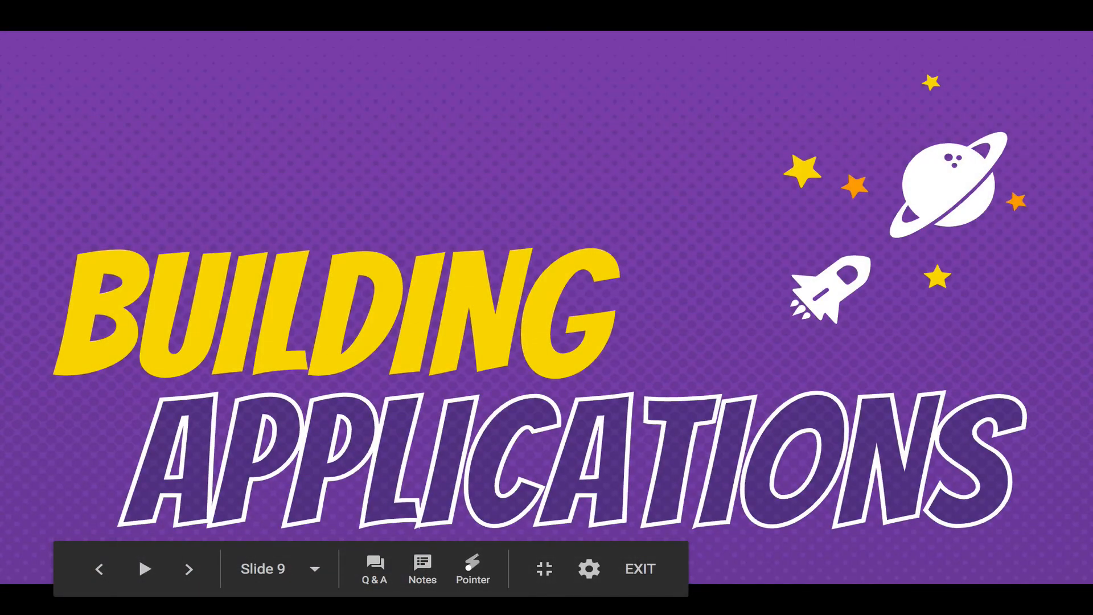